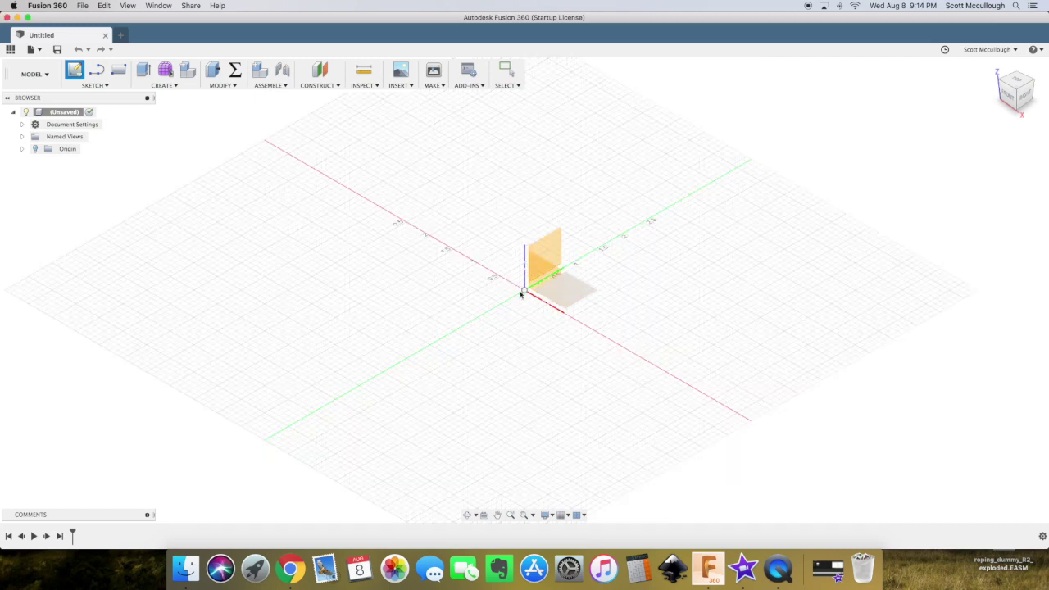
# - Start a sketch on the XY ground plane, viewed straight down from the top
pyautogui.click(563, 292)
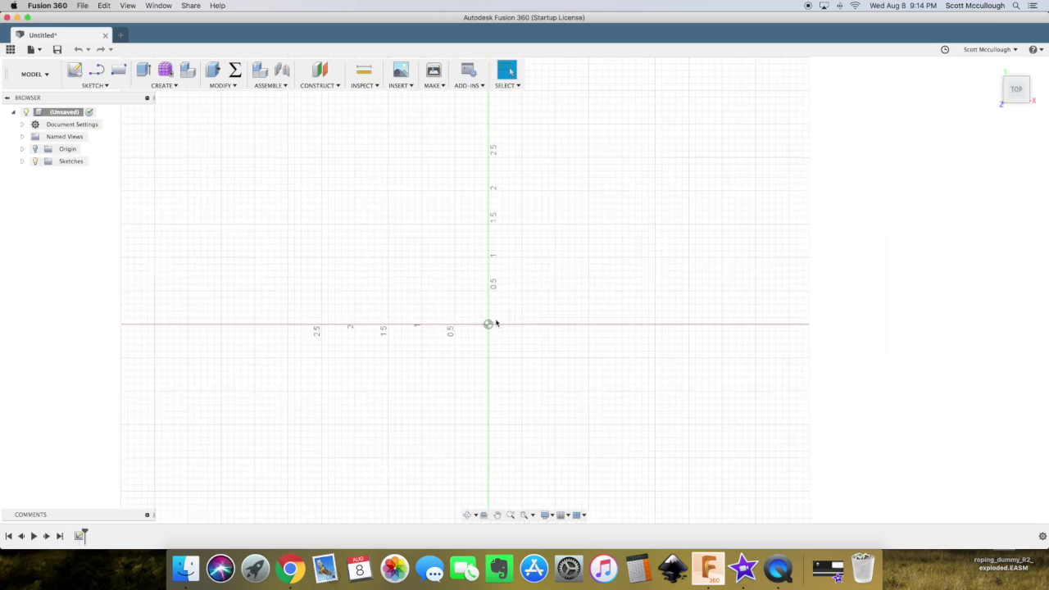
# - Draw a rectangle from the origin and dimension its width to 12 in
pyautogui.press('r')
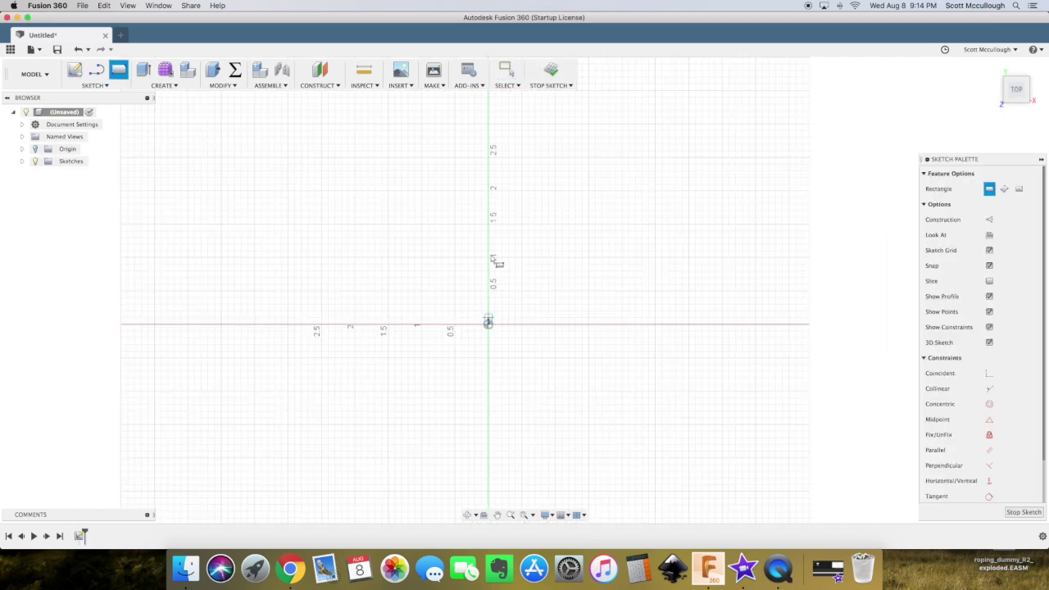
pyautogui.click(488, 323)
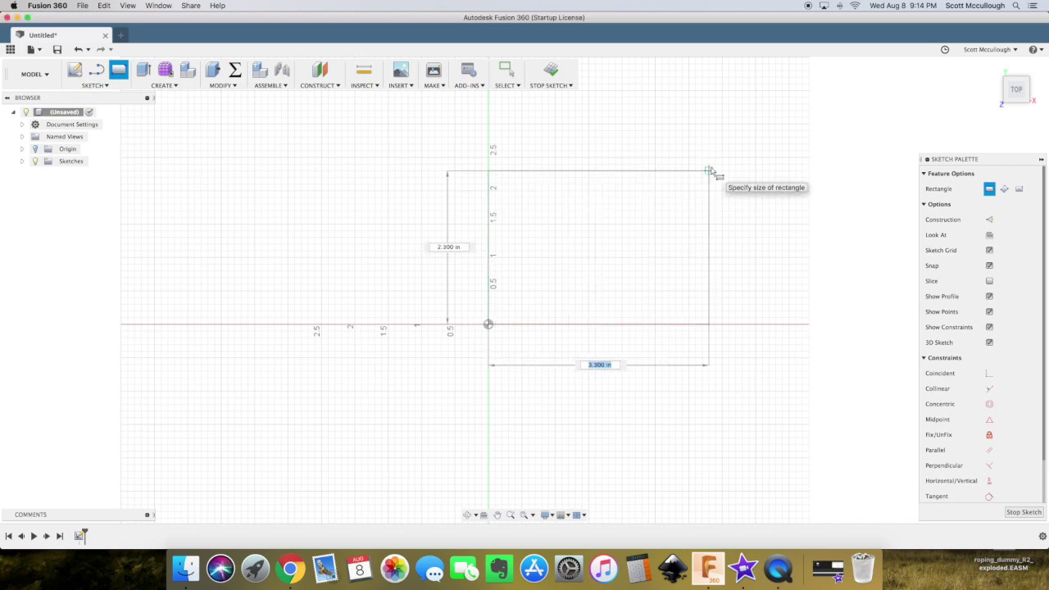
pyautogui.click(710, 170)
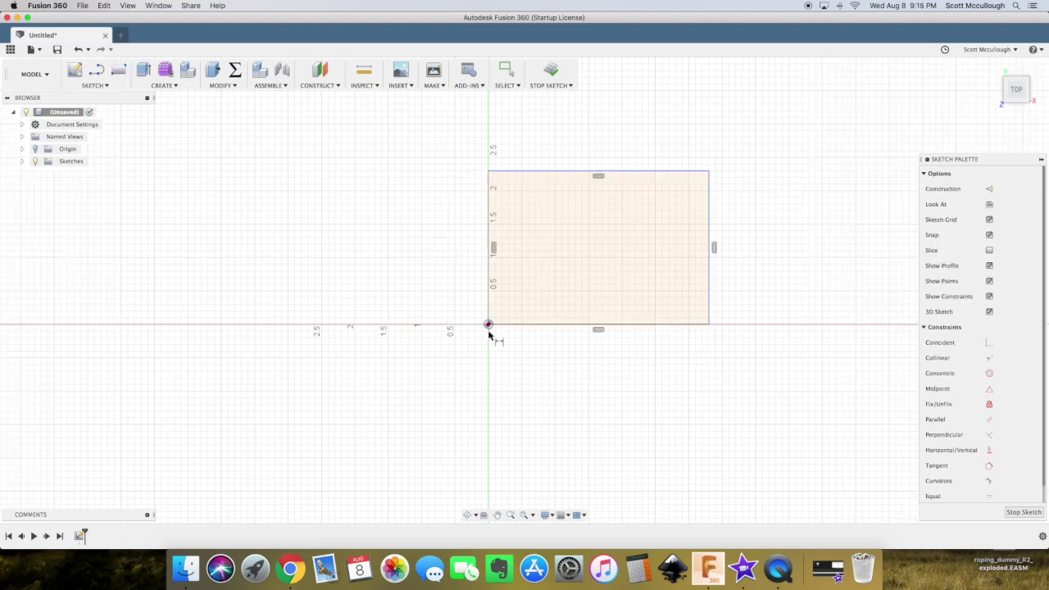
pyautogui.click(489, 325)
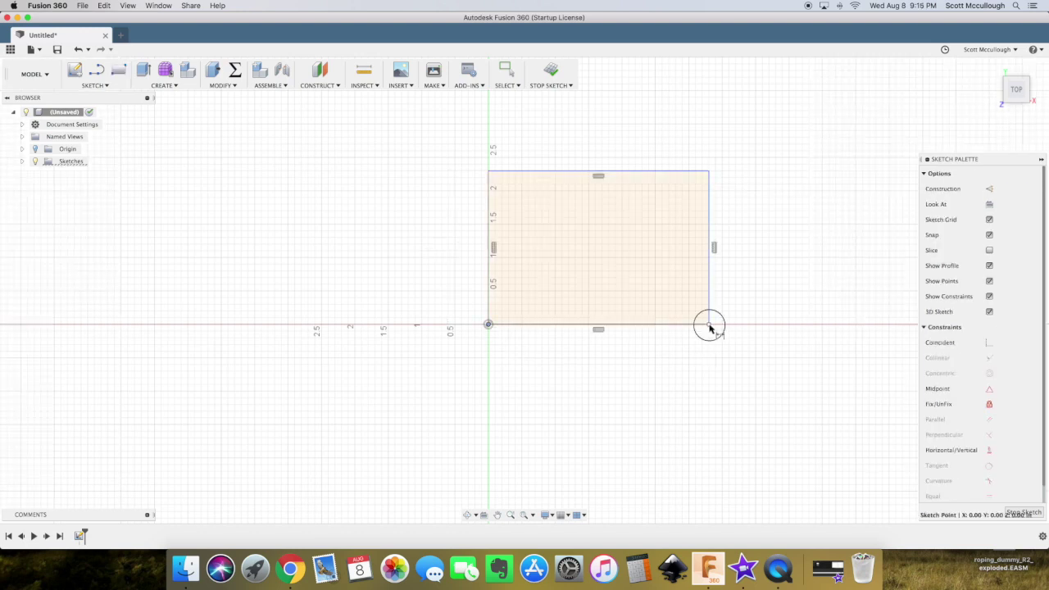
pyautogui.click(709, 324)
pyautogui.click(685, 438)
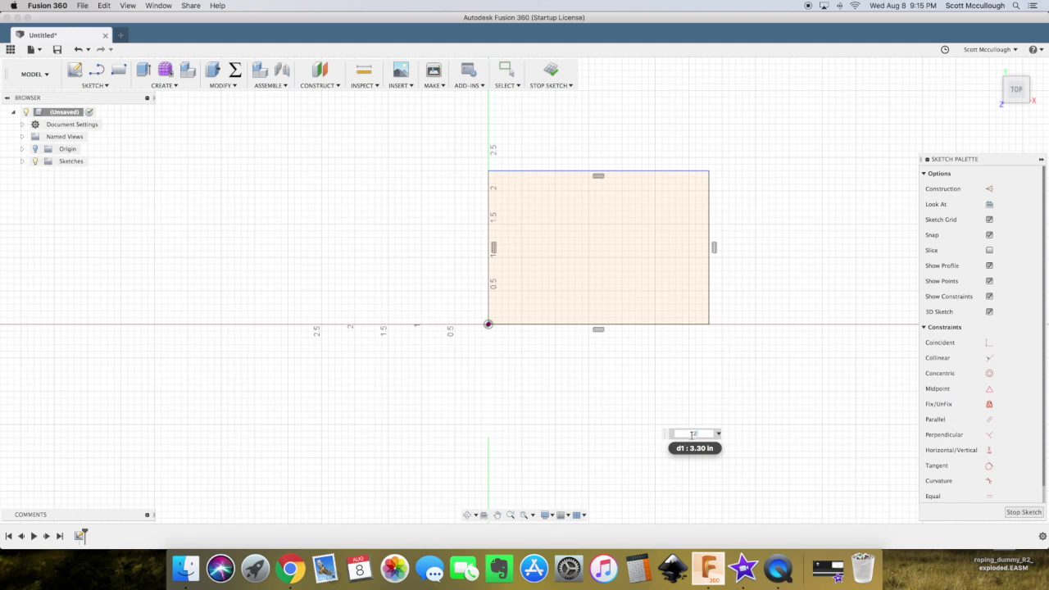
pyautogui.write('12')
pyautogui.press('Return')
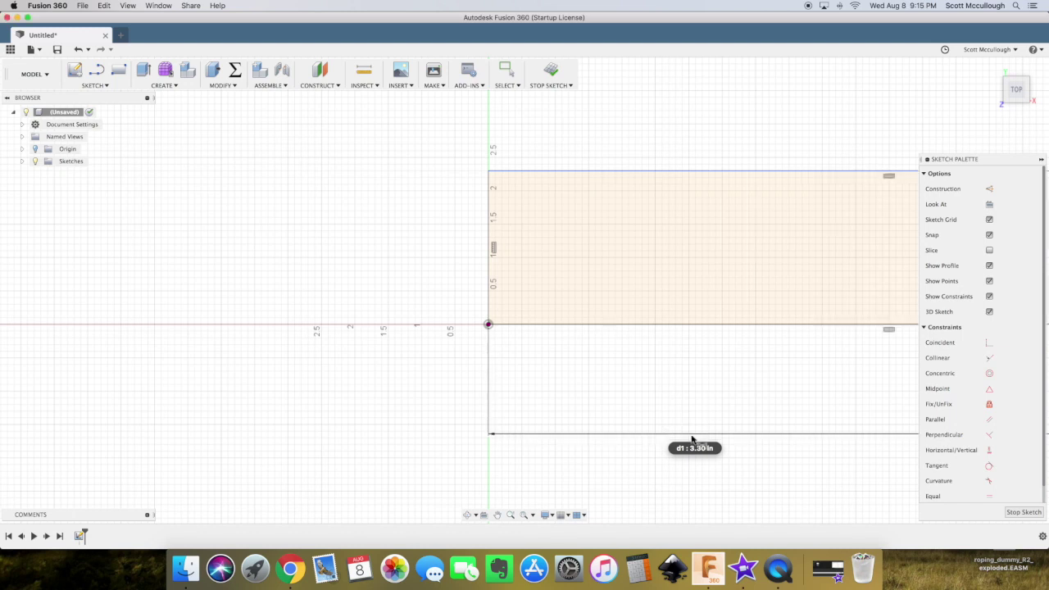
# - Dimension the rectangle's height to 6 in and begin extruding it
pyautogui.click(489, 324)
pyautogui.click(489, 172)
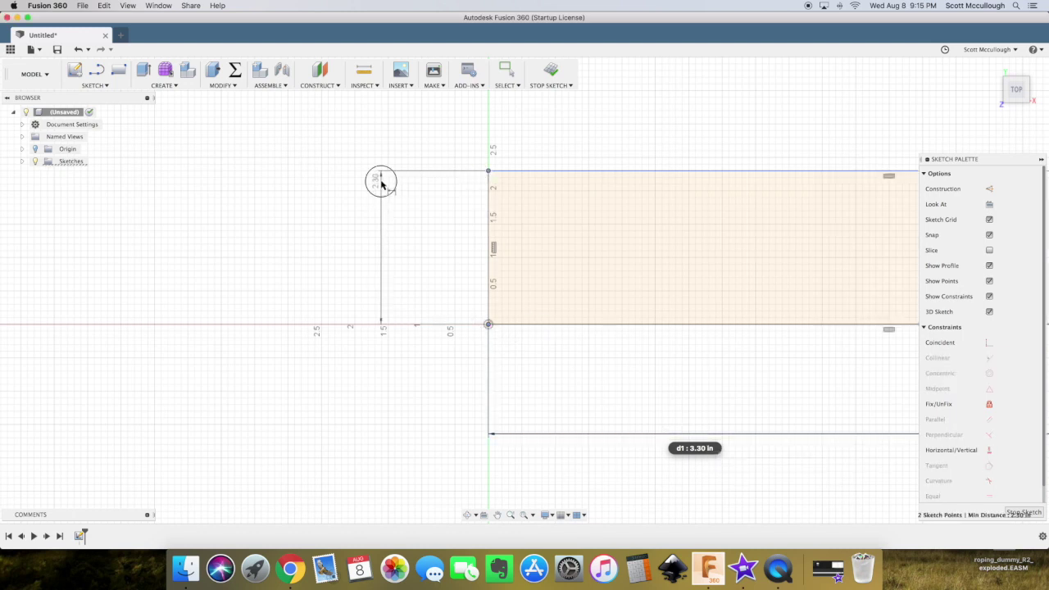
pyautogui.click(381, 182)
pyautogui.write('6')
pyautogui.press('Return')
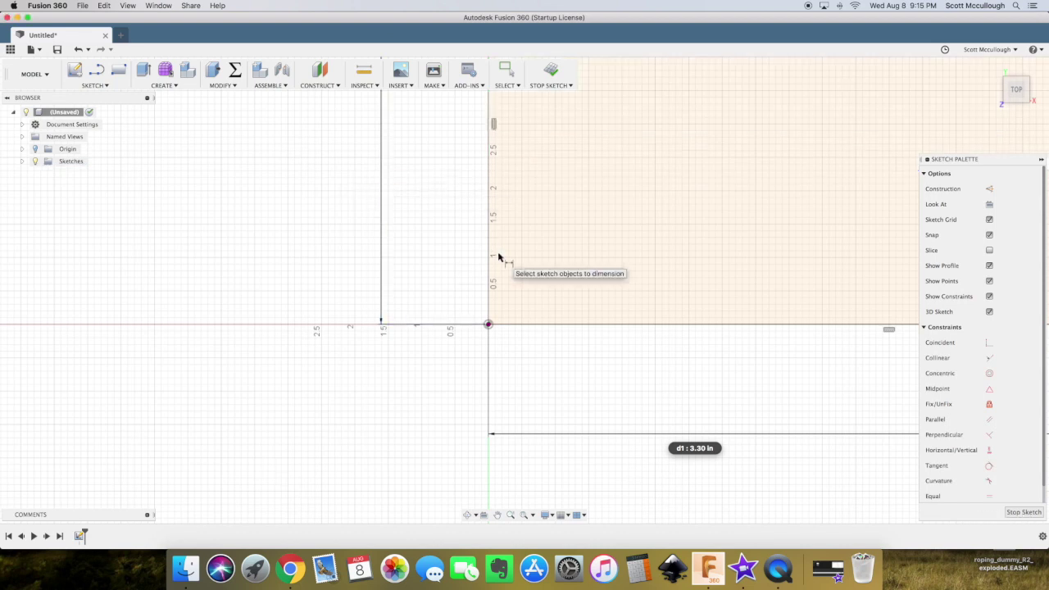
pyautogui.scroll(-5, 500, 257)
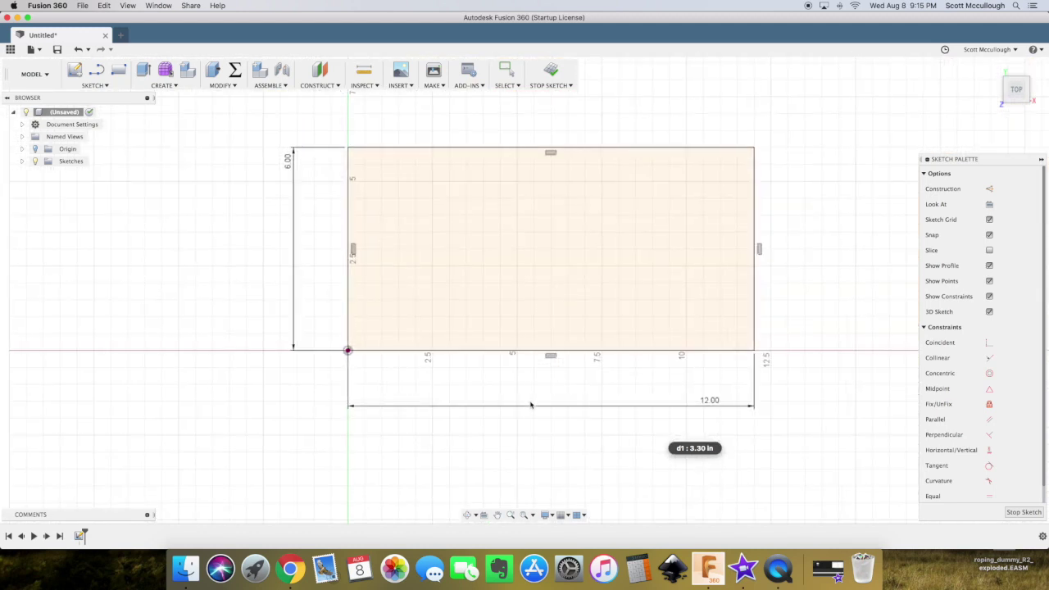
pyautogui.press('e')
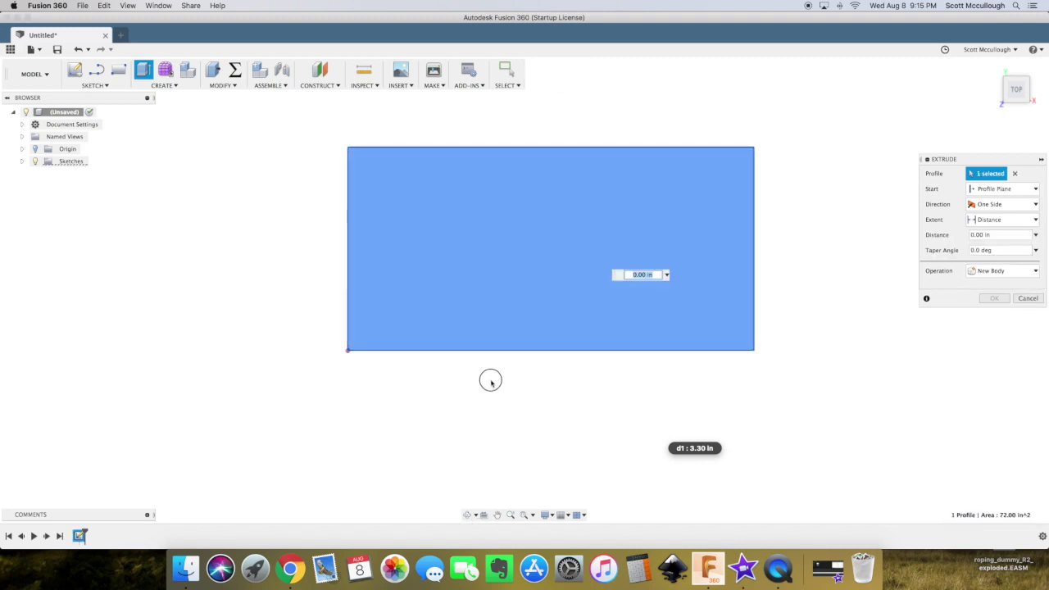
# - Extrude the 12 × 6 rectangle 0.75 in into a solid plate and inspect it
pyautogui.click(468, 516)
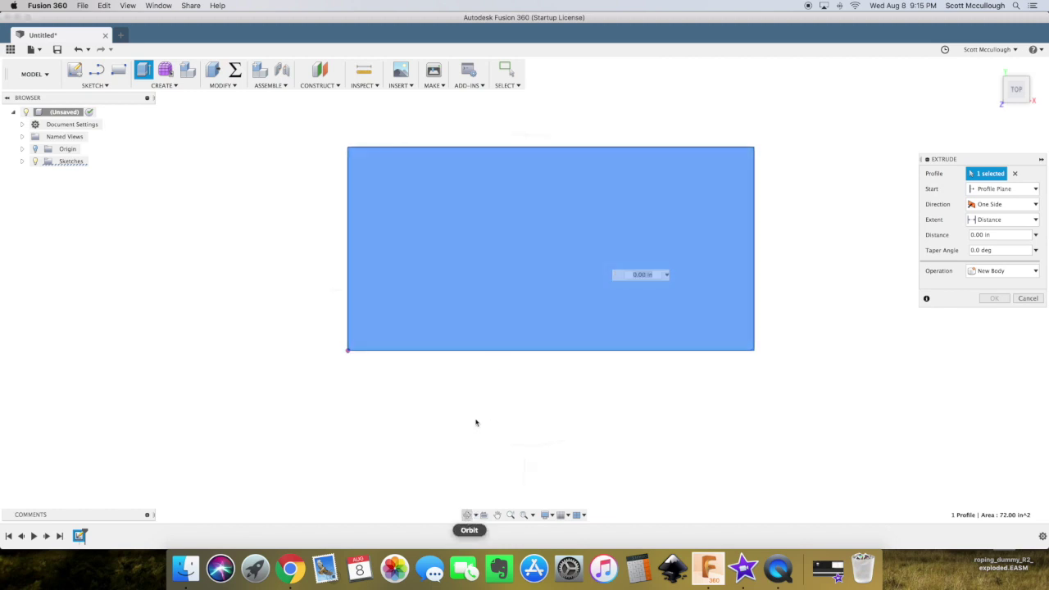
pyautogui.moveTo(480, 441); pyautogui.dragTo(505, 339)
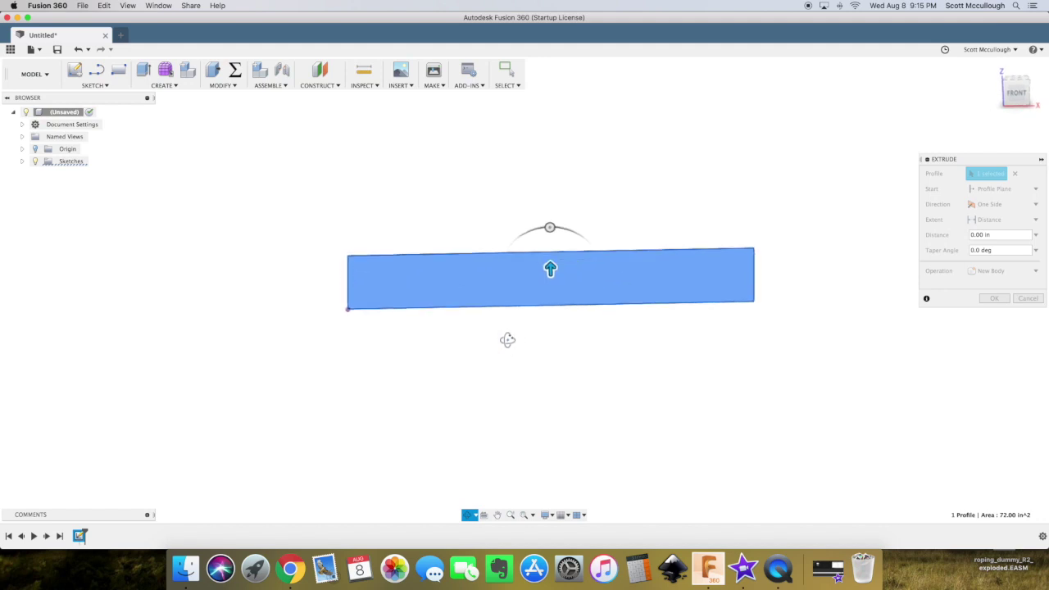
pyautogui.press('Escape')
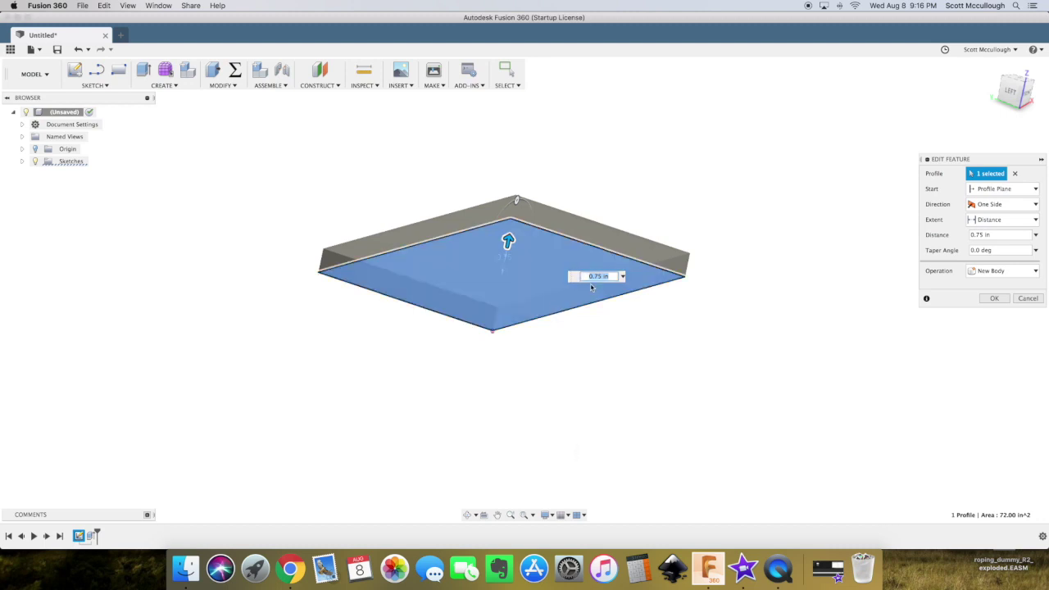
pyautogui.press('Return')
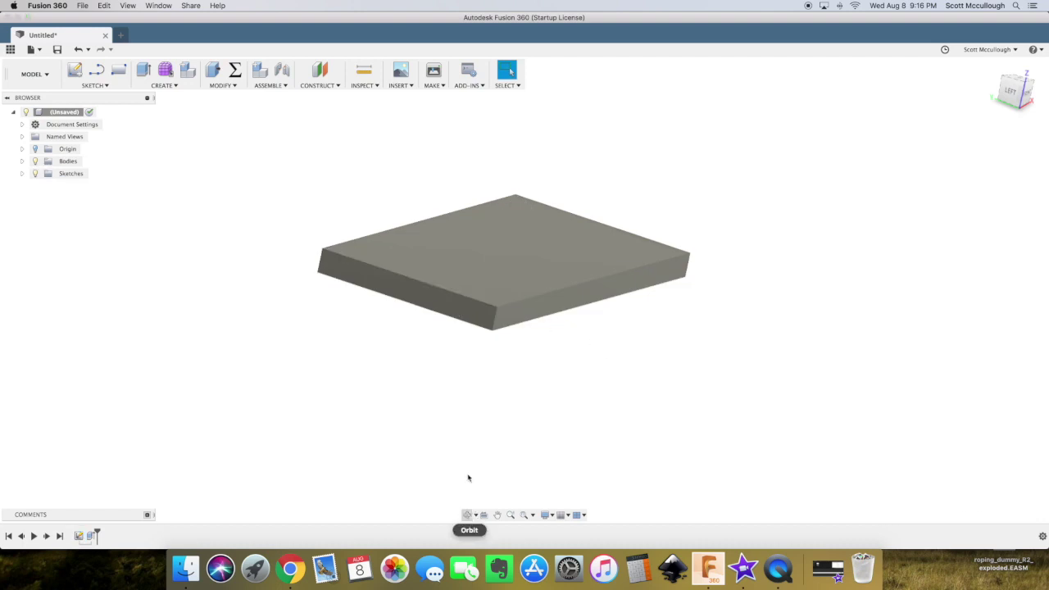
pyautogui.click(467, 515)
pyautogui.moveTo(426, 385); pyautogui.dragTo(472, 339)
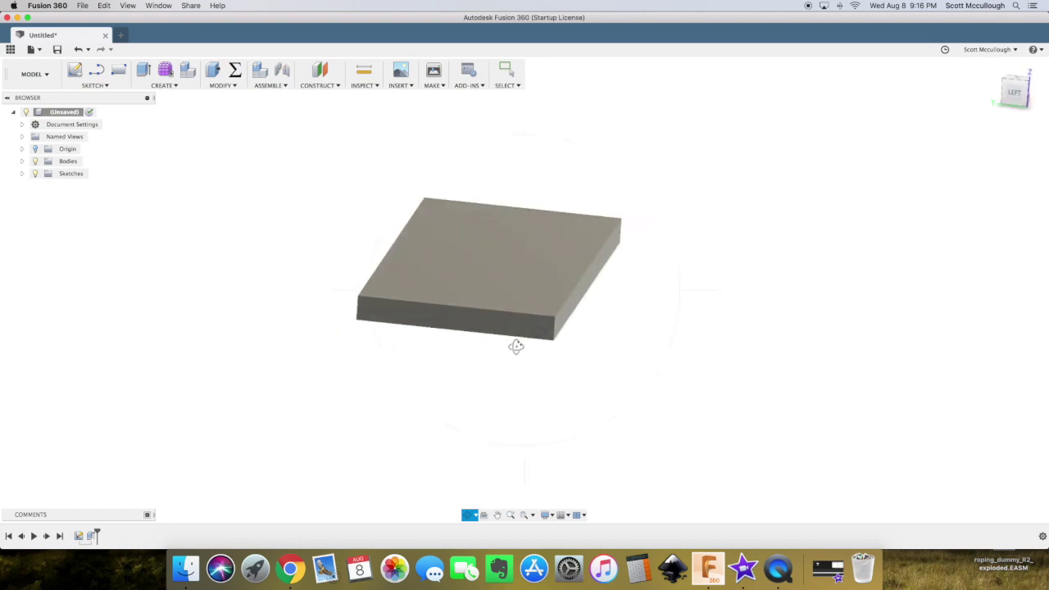
pyautogui.press('Escape')
# - Sketch on the side origin plane and draw a small rectangle at the slab's top edge
pyautogui.click(74, 71)
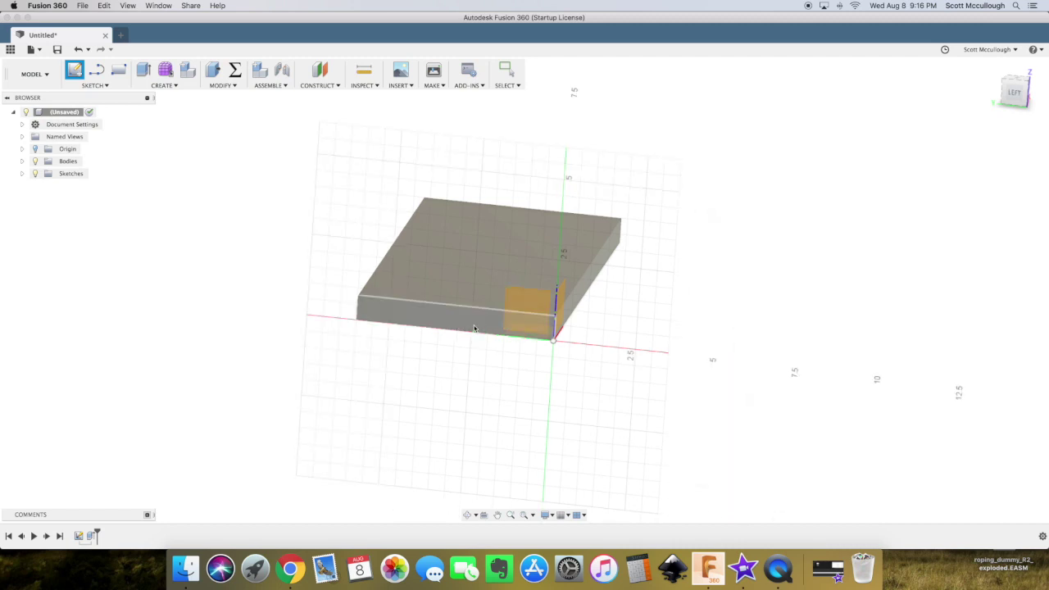
pyautogui.click(498, 332)
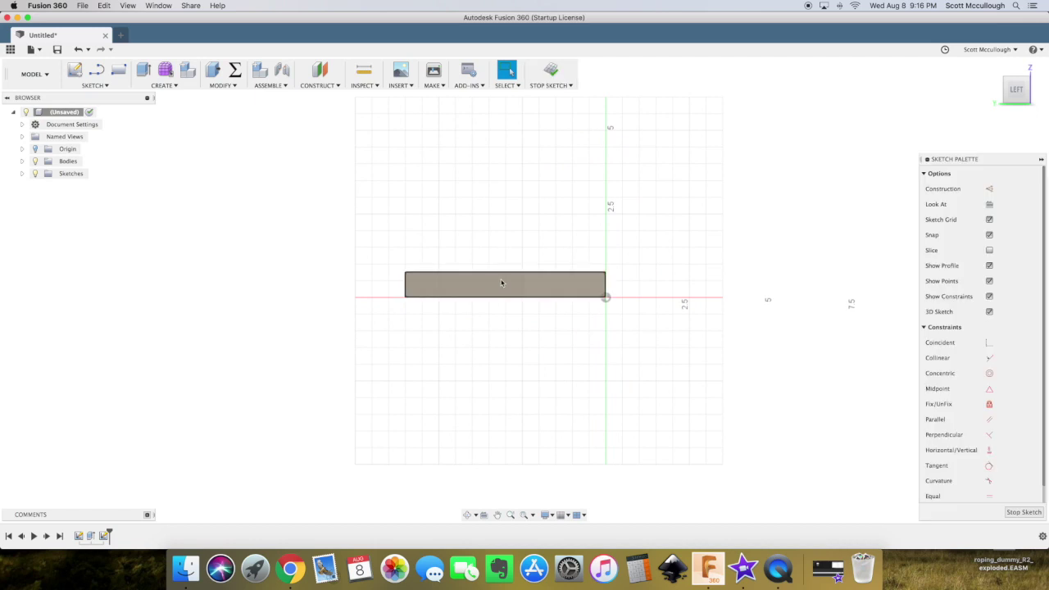
pyautogui.scroll(3, 506, 274)
pyautogui.scroll(4, 504, 277)
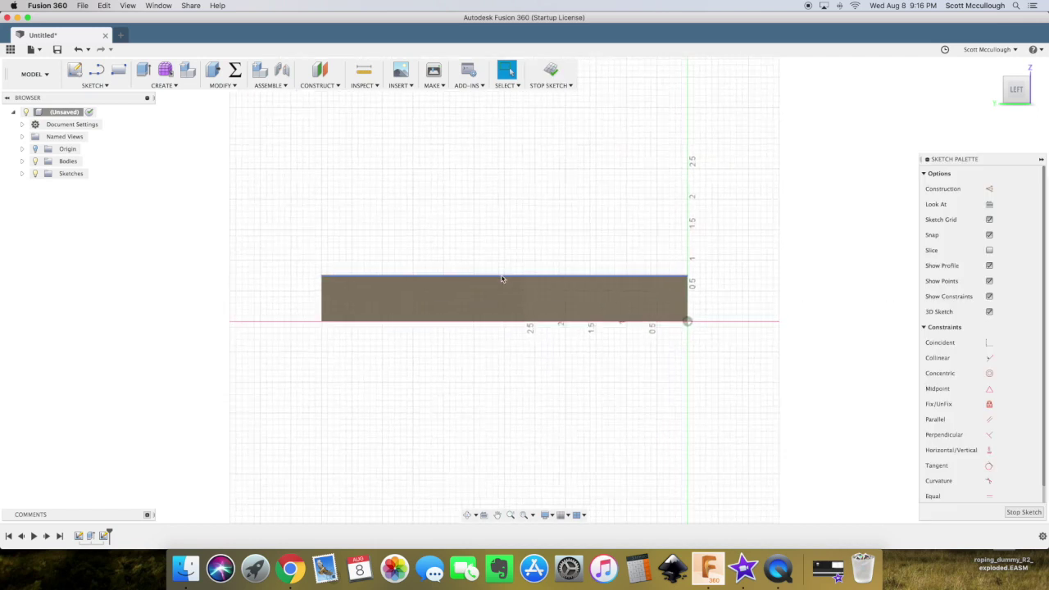
pyautogui.press('r')
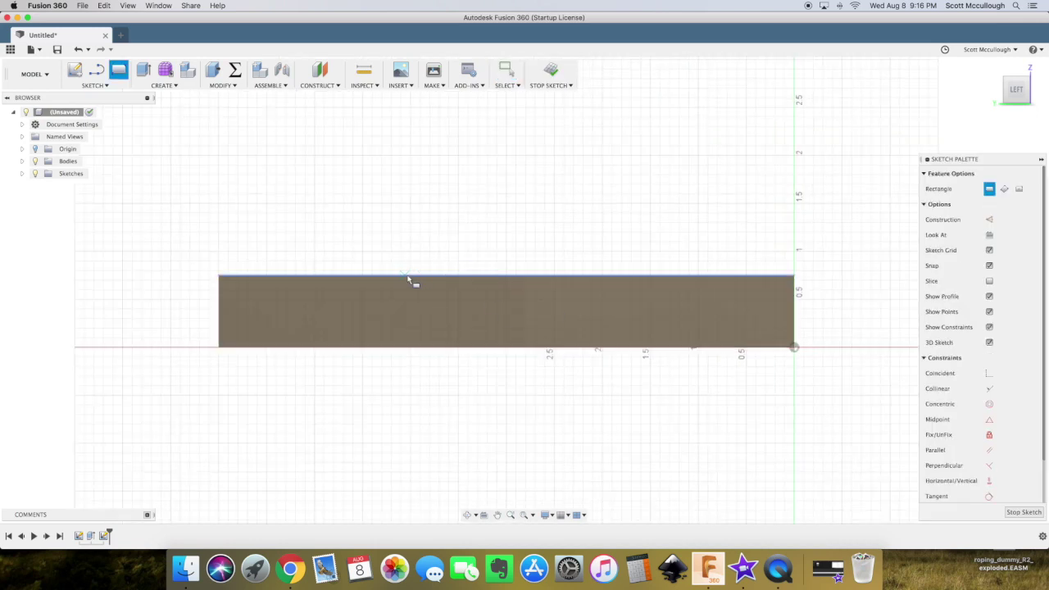
pyautogui.click(425, 277)
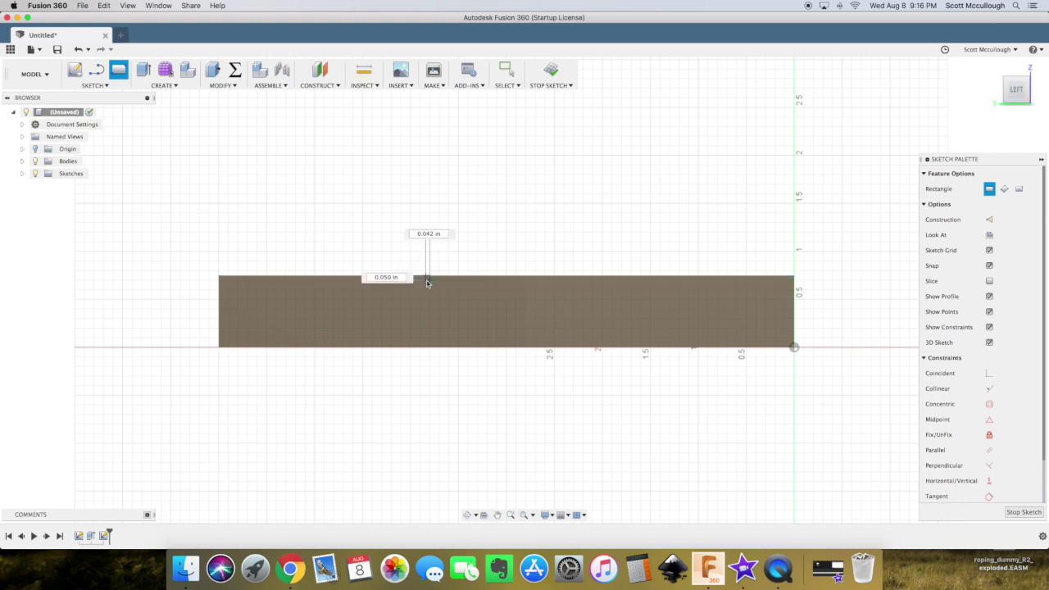
pyautogui.click(493, 303)
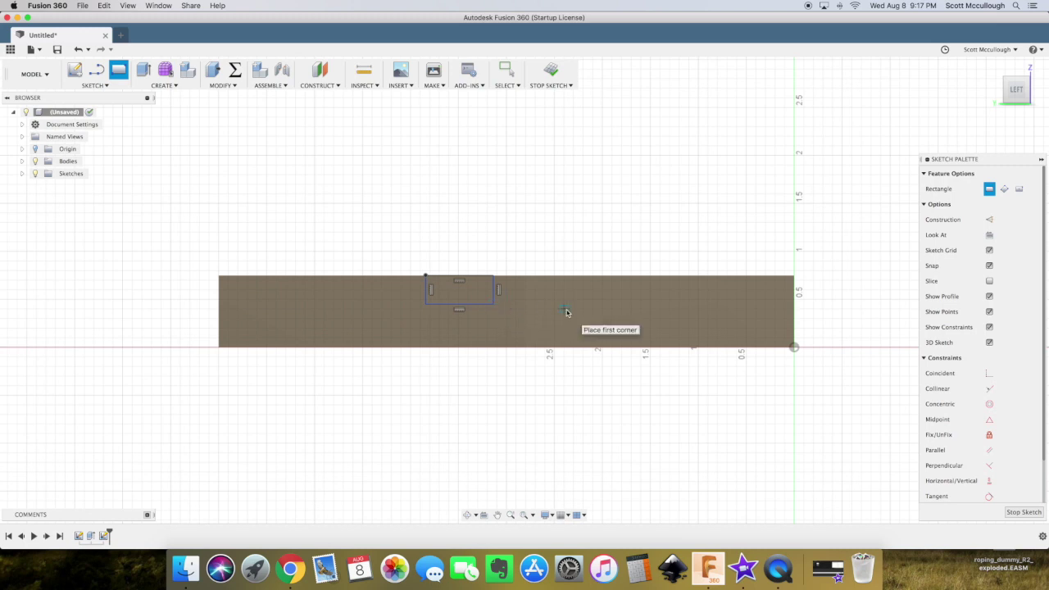
# - Dimension the dado rectangle 0.375 in deep and 0.75 in wide
pyautogui.press('Escape')
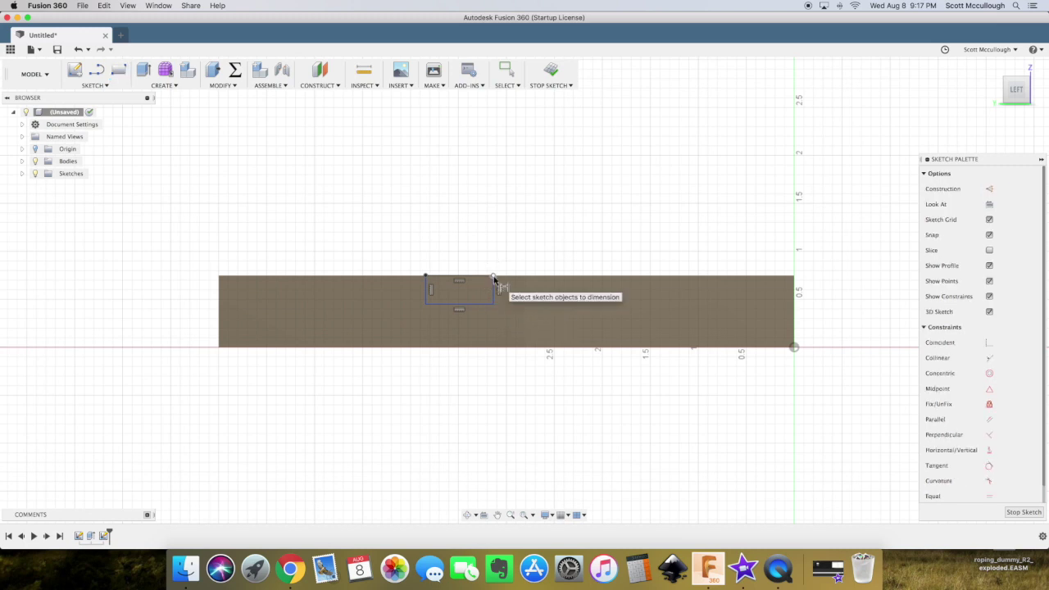
pyautogui.moveTo(493, 277)
pyautogui.mouseDown()
pyautogui.moveTo(497, 306)
pyautogui.moveTo(585, 308)
pyautogui.mouseUp()
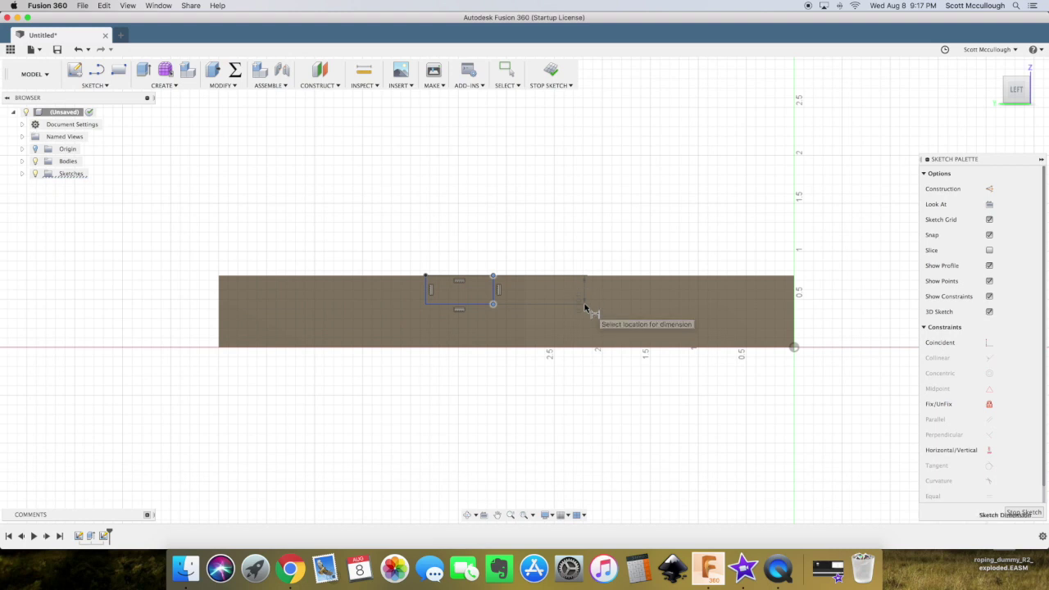
pyautogui.click(586, 308)
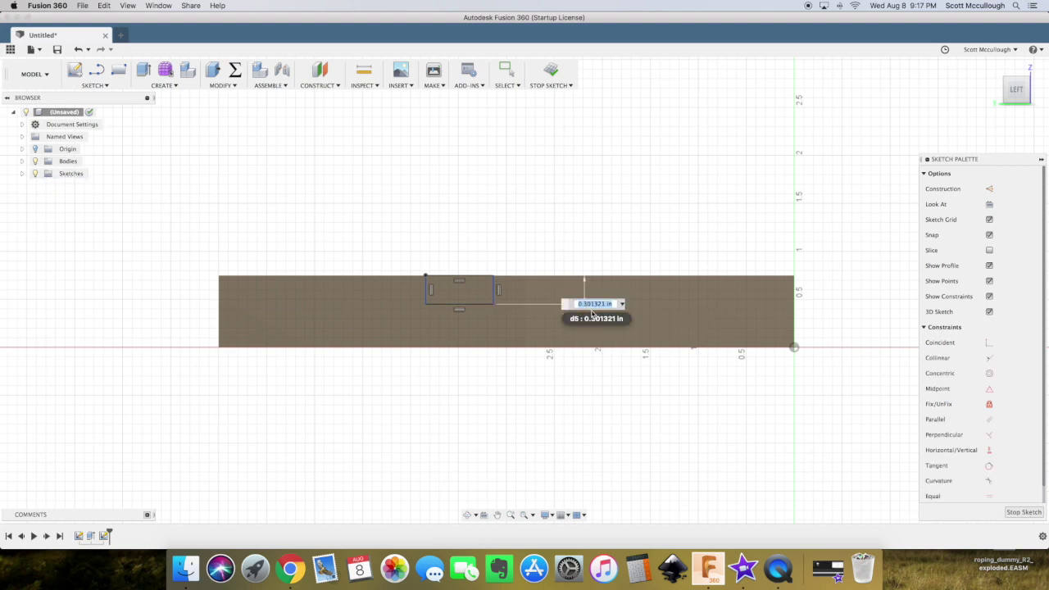
pyautogui.press('BackSpace')
pyautogui.press('Return')
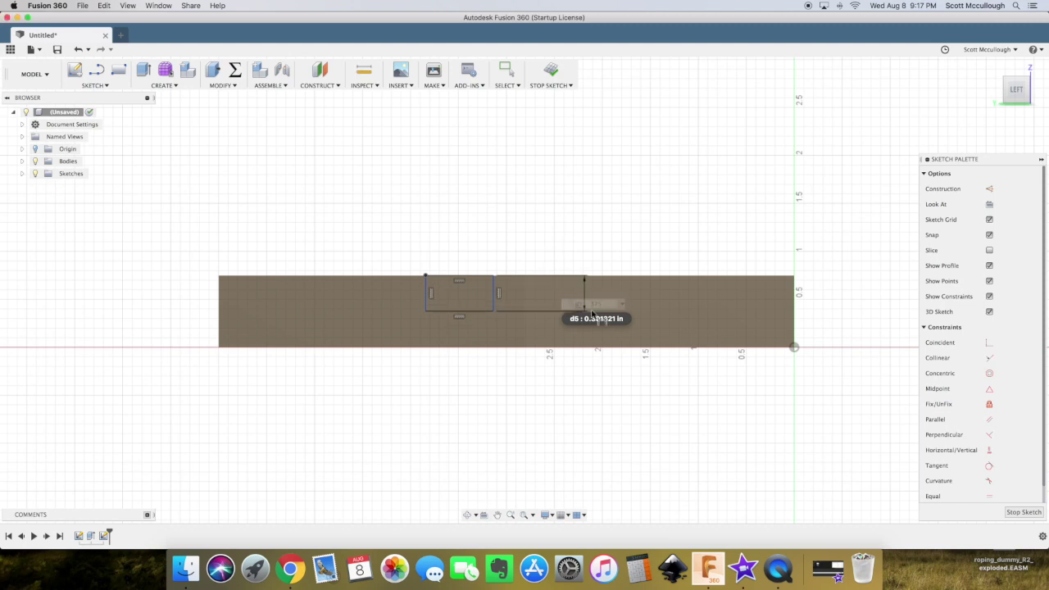
pyautogui.click(426, 312)
pyautogui.click(494, 312)
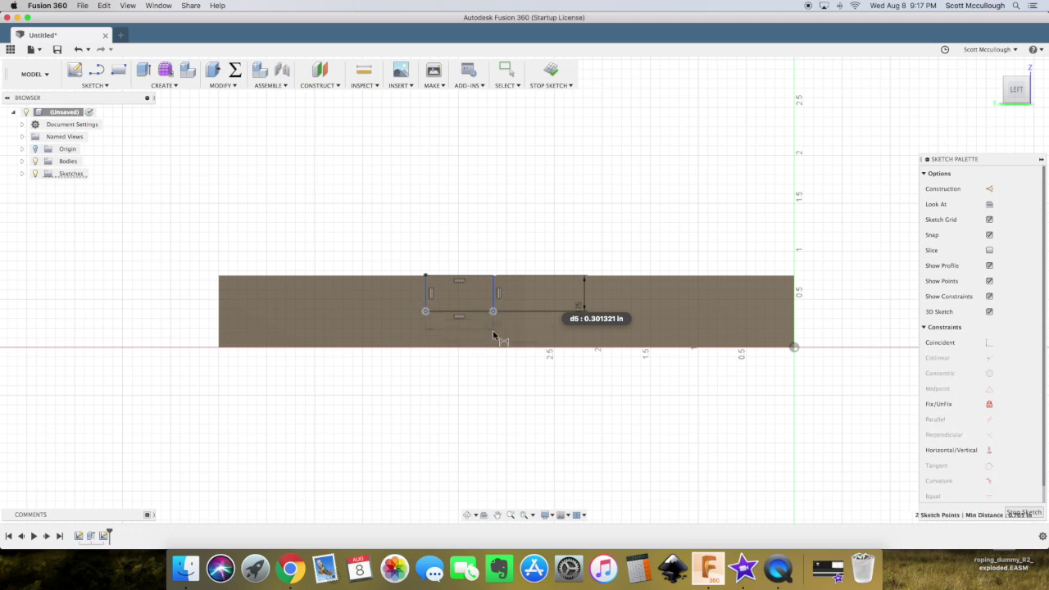
pyautogui.click(494, 333)
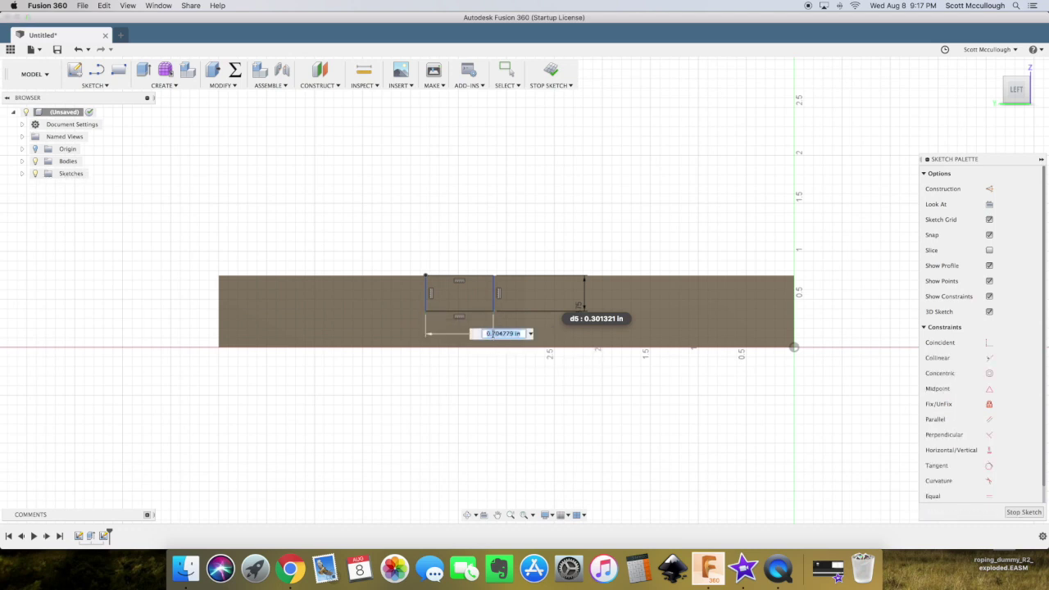
pyautogui.press('BackSpace')
pyautogui.press('Return')
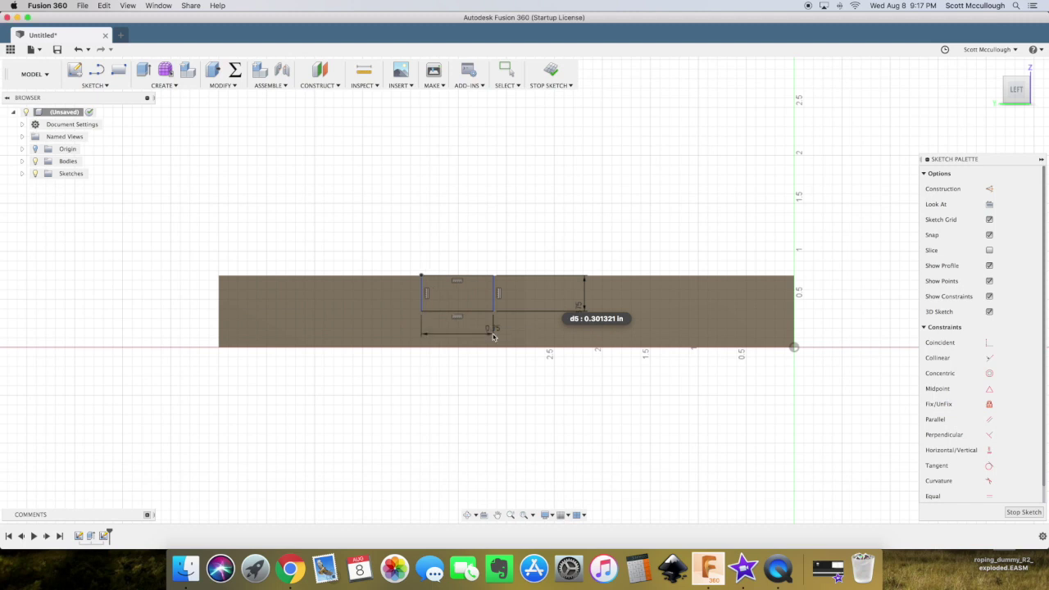
# - Position the dado rectangle 2 in from the sheet's left edge
pyautogui.click(421, 276)
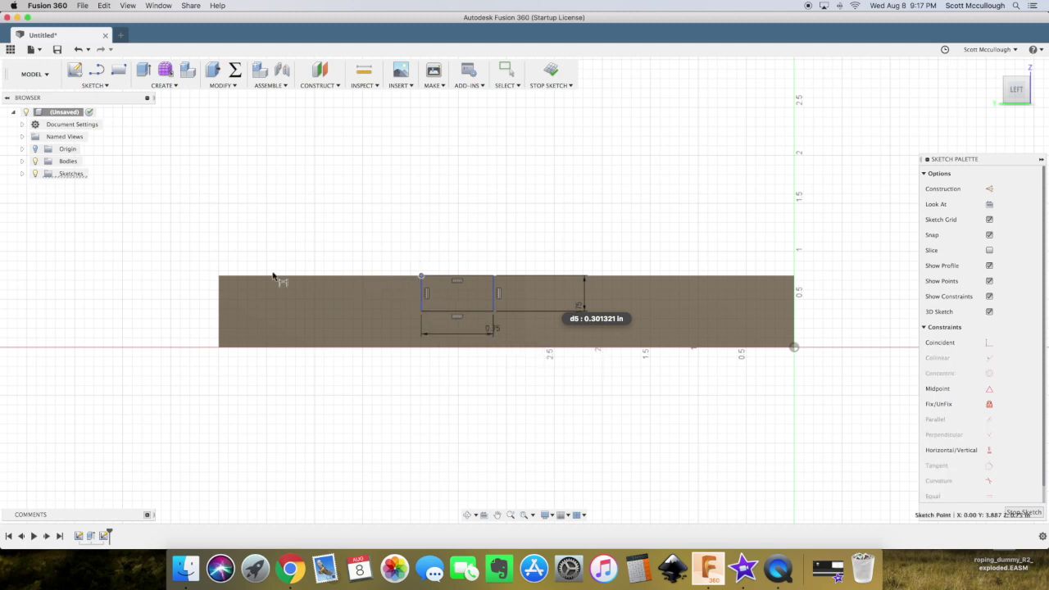
pyautogui.keyDown('shift'); pyautogui.click(218, 276); pyautogui.keyUp('shift')
pyautogui.click(360, 323)
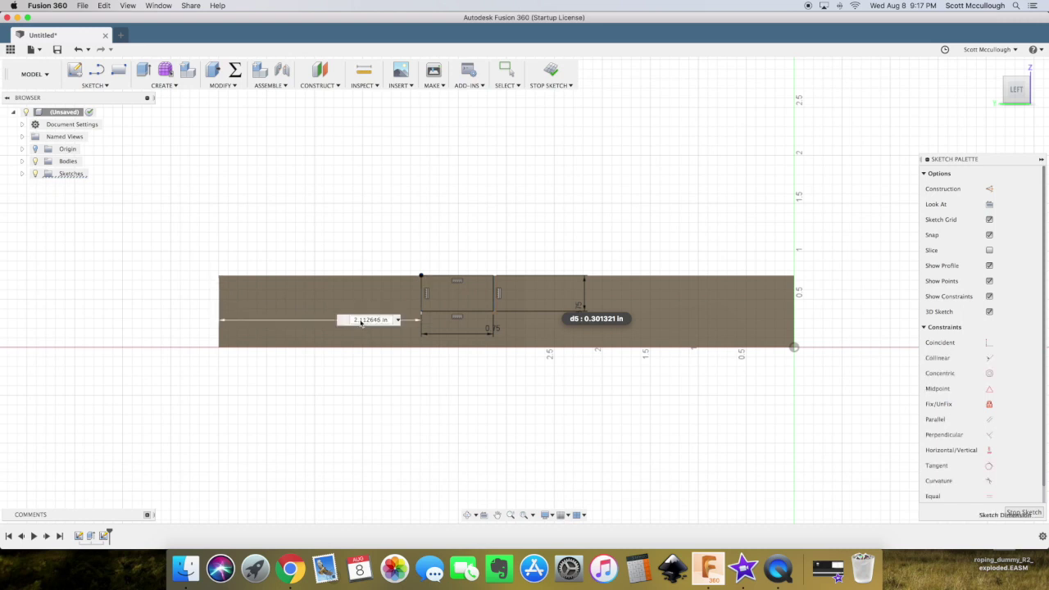
pyautogui.write('2')
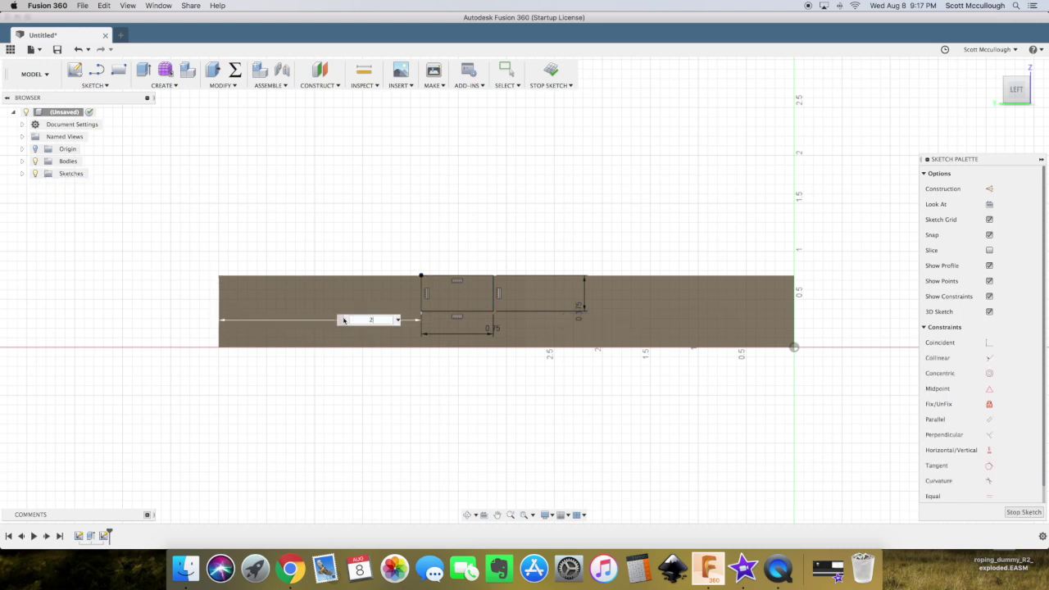
pyautogui.press('Return')
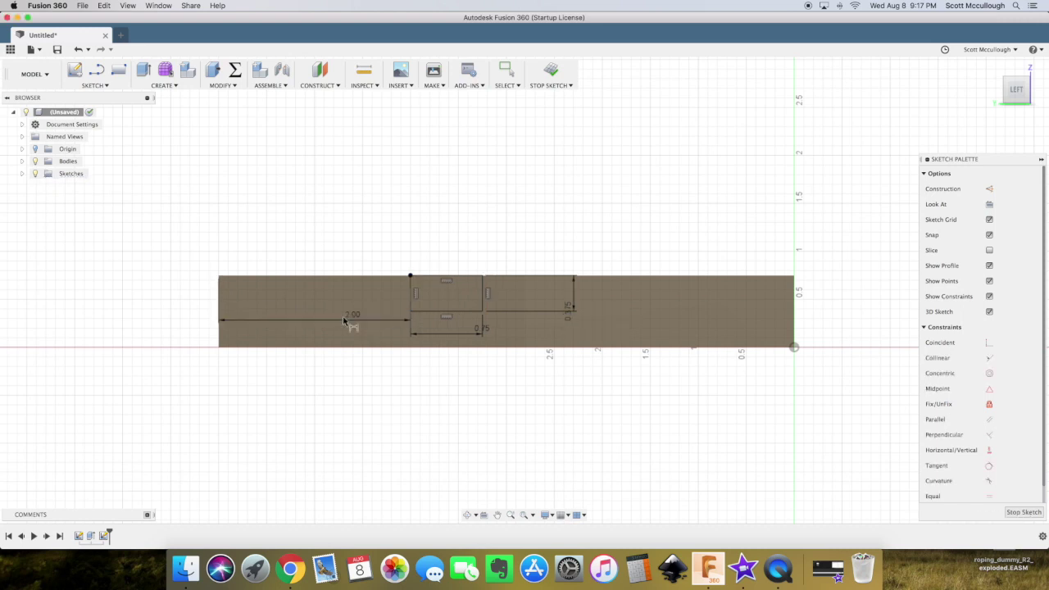
pyautogui.click(428, 312)
# - Extrude the small rectangle profile with the Cut operation
pyautogui.press('e')
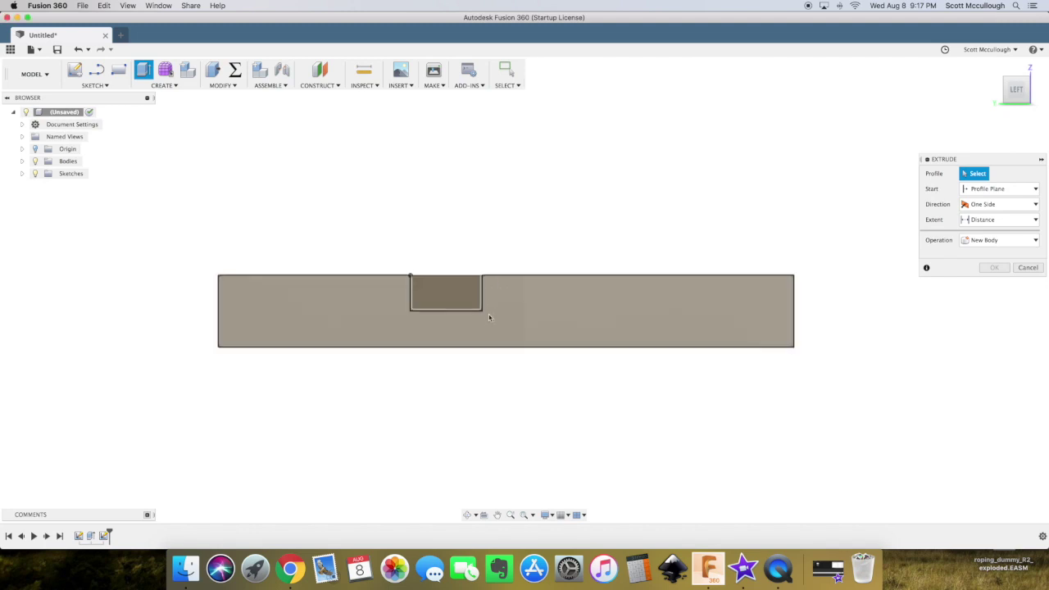
pyautogui.click(445, 290)
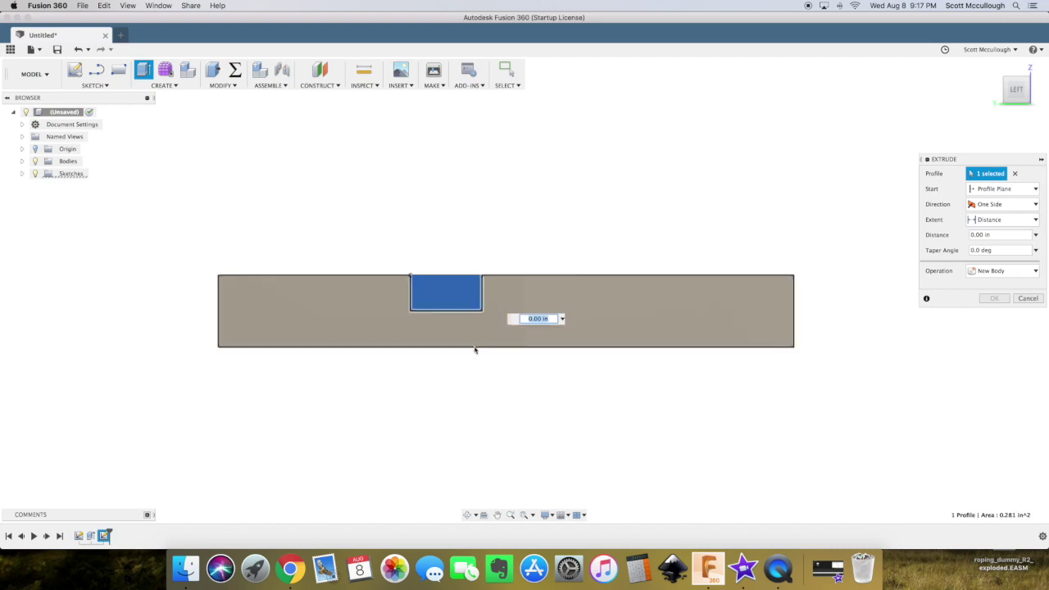
pyautogui.click(469, 518)
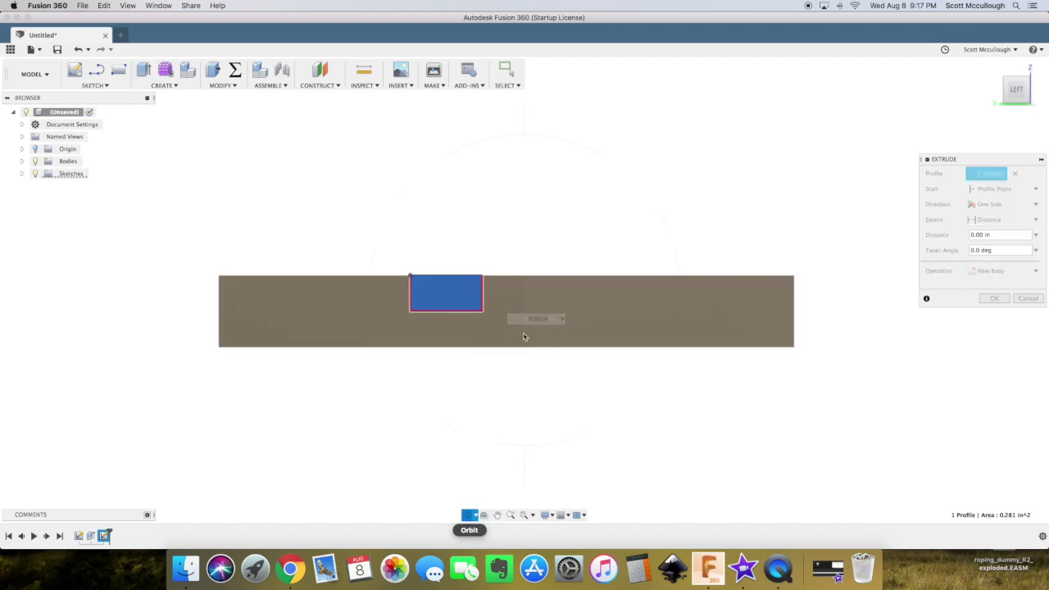
pyautogui.moveTo(525, 335); pyautogui.dragTo(498, 355)
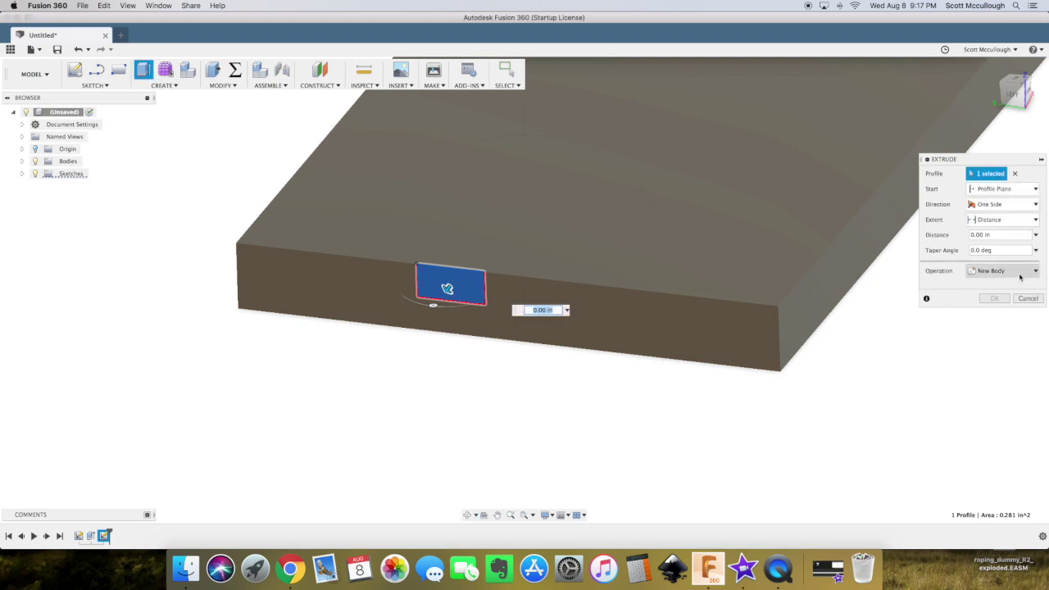
pyautogui.click(1020, 276)
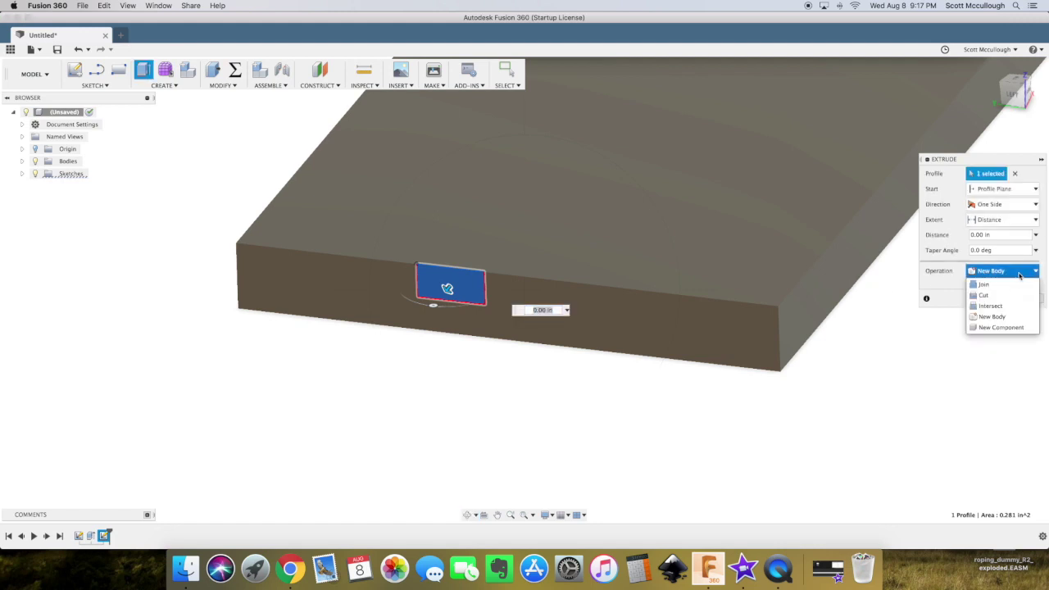
pyautogui.click(993, 296)
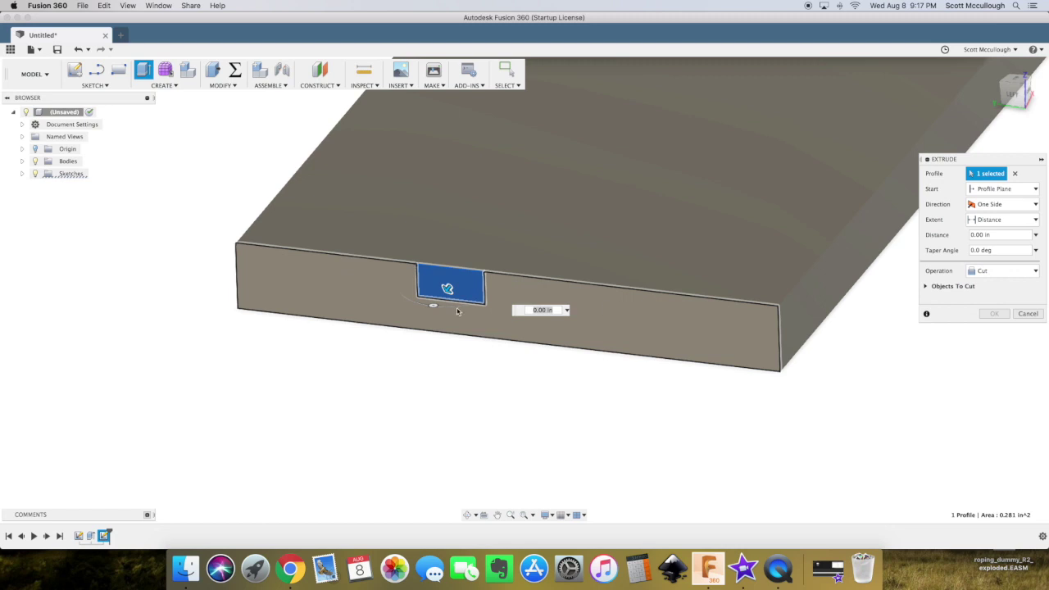
# - Drag the cut through the whole sheet, about 12.468 in, and confirm it
pyautogui.moveTo(448, 292); pyautogui.dragTo(711, 61)
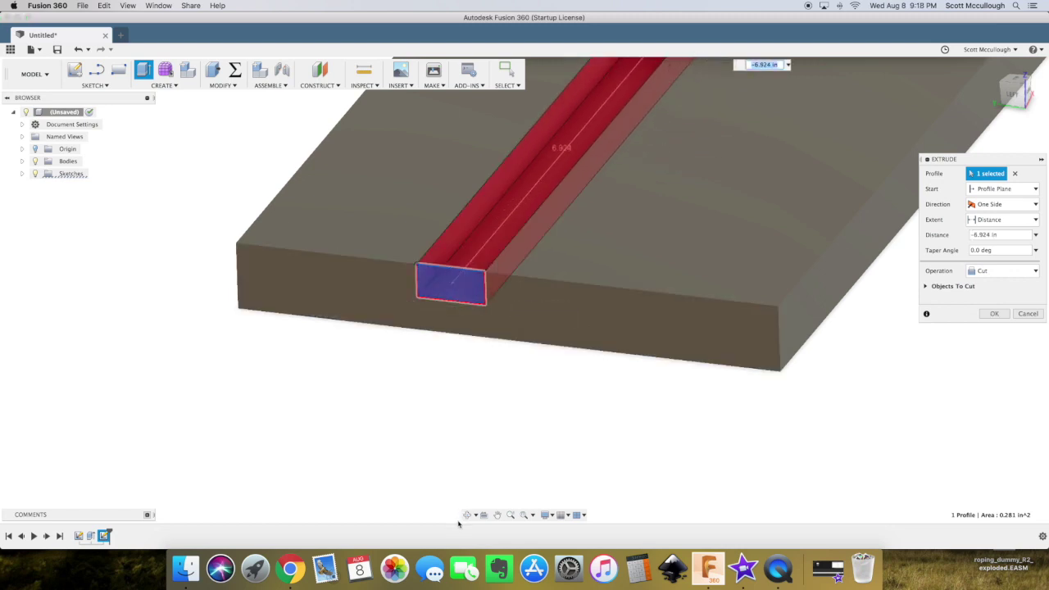
pyautogui.click(496, 517)
pyautogui.moveTo(533, 326); pyautogui.dragTo(342, 517)
pyautogui.scroll(-5, 598, 227)
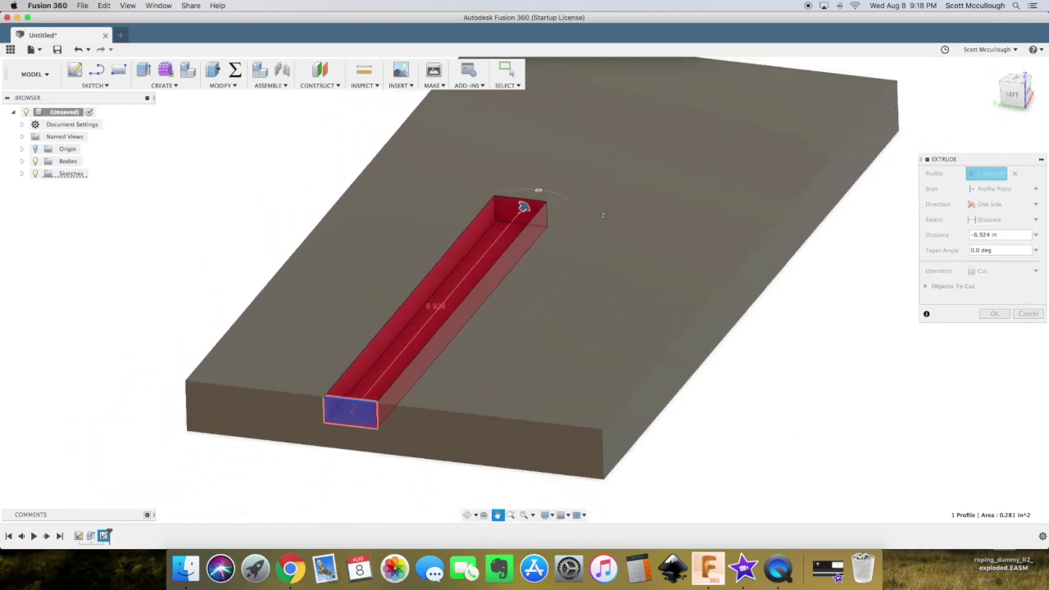
pyautogui.press('Escape')
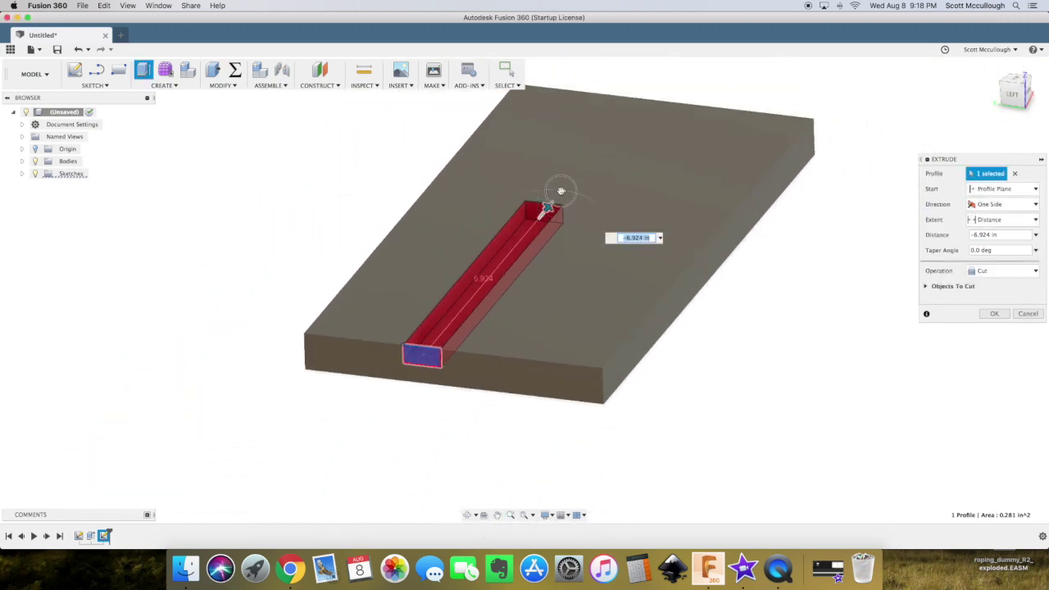
pyautogui.moveTo(558, 191); pyautogui.dragTo(645, 93)
pyautogui.click(993, 316)
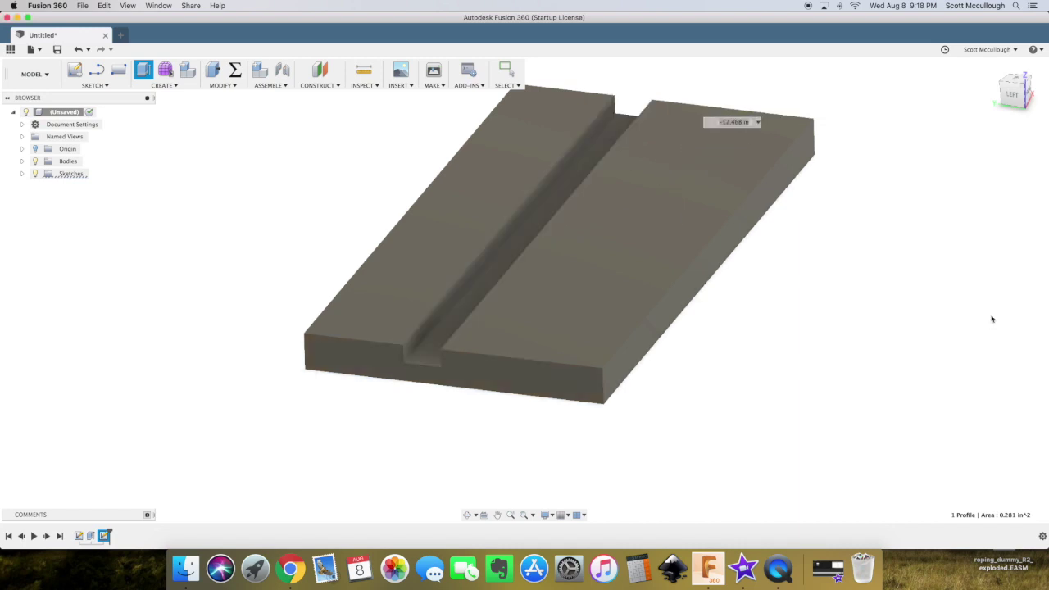
# - Orbit and zoom to inspect the groove, then undo the extrude cut
pyautogui.click(467, 514)
pyautogui.moveTo(465, 410); pyautogui.dragTo(466, 358)
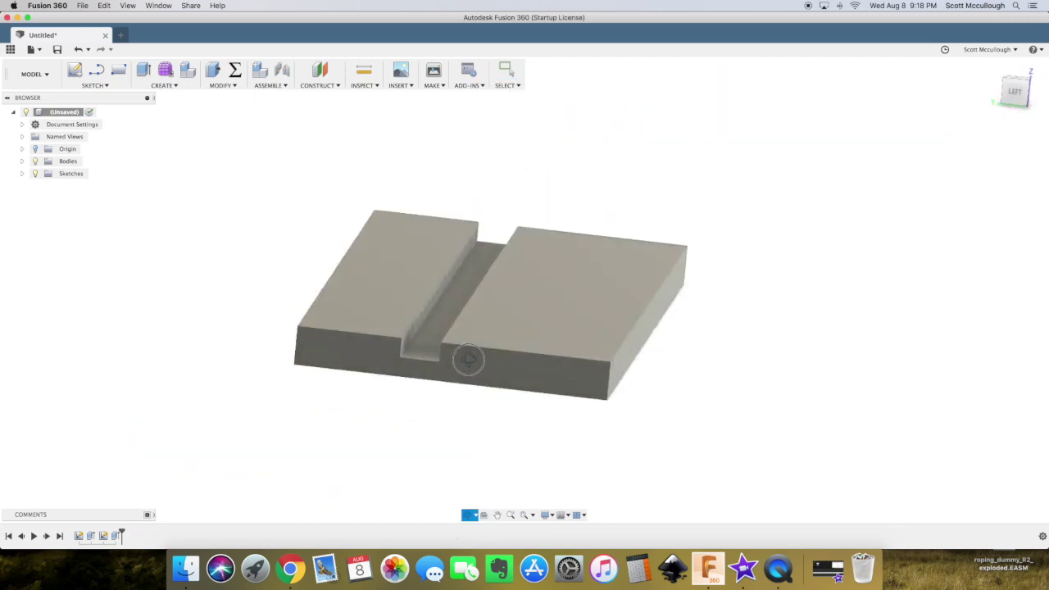
pyautogui.scroll(5, 467, 359)
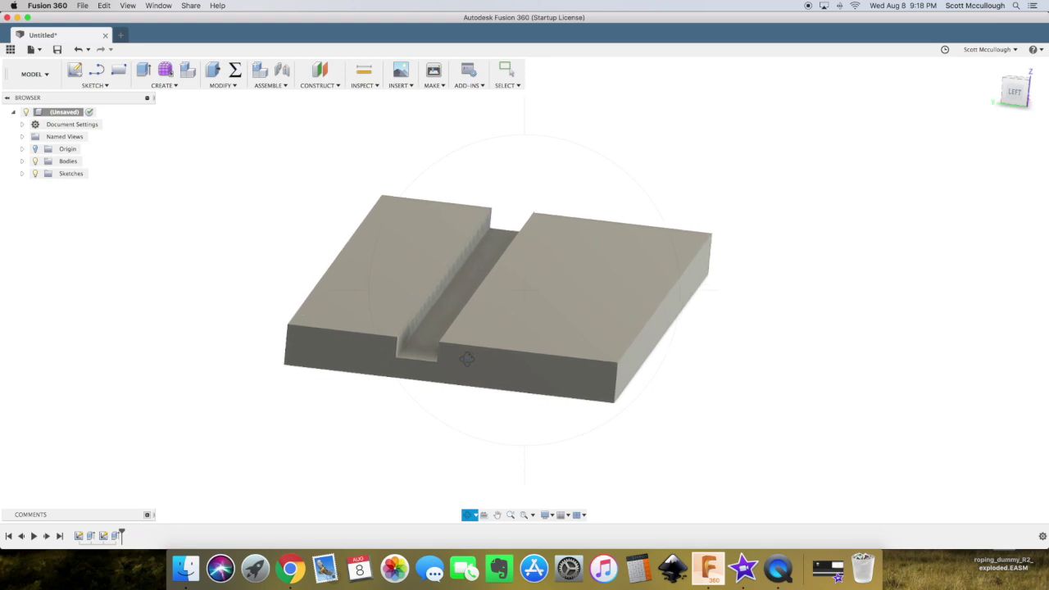
pyautogui.moveTo(466, 358)
pyautogui.mouseDown()
pyautogui.moveTo(480, 351)
pyautogui.moveTo(446, 358)
pyautogui.mouseUp()
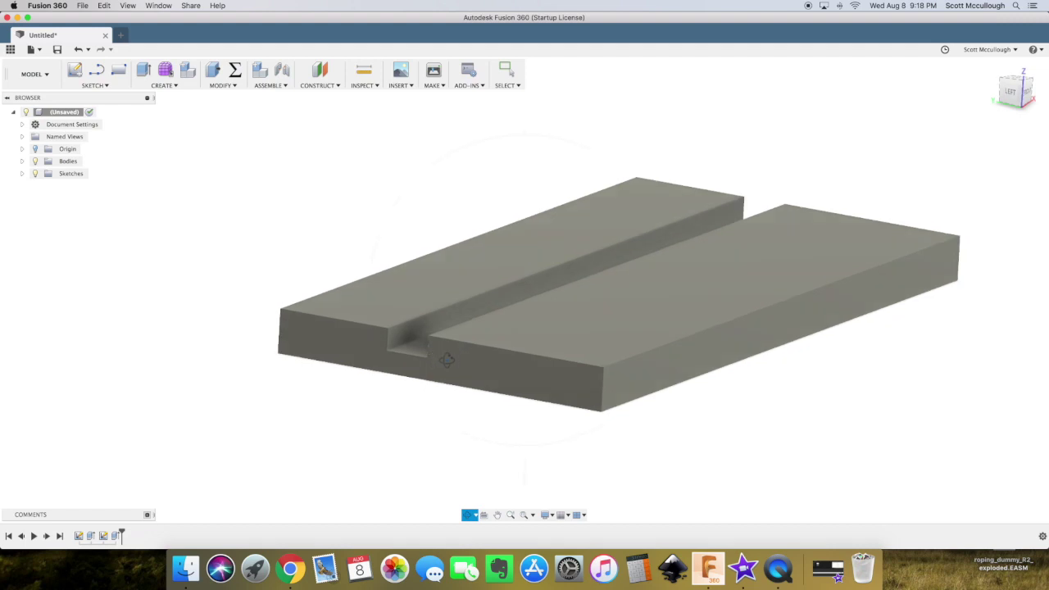
pyautogui.press('super+z')
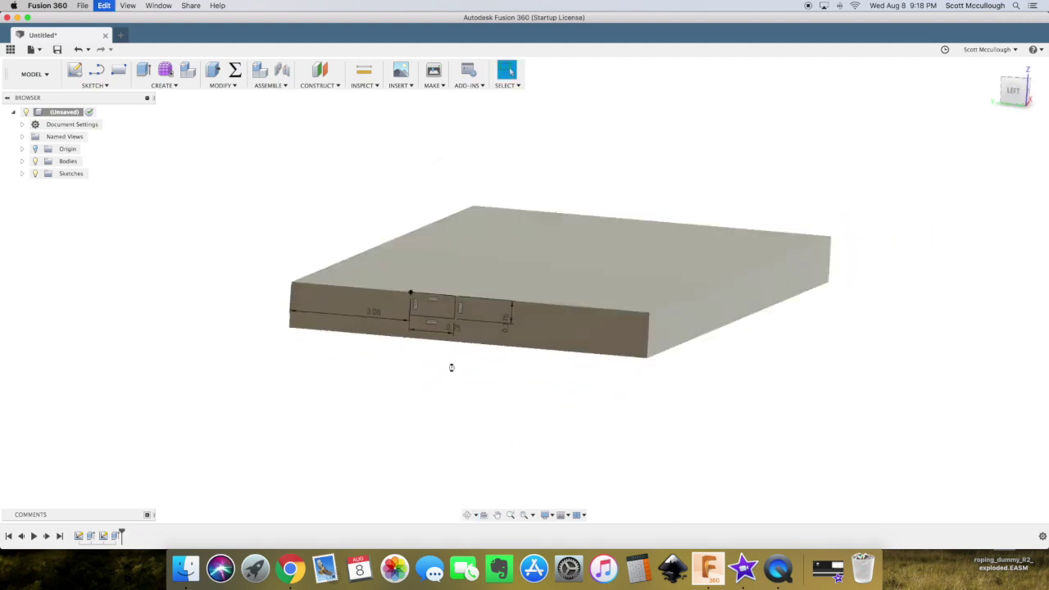
# - Undo the dimension edits and delete the groove rectangle from the sketch
pyautogui.press('super+z')
pyautogui.press('super+z')
pyautogui.press('super+z')
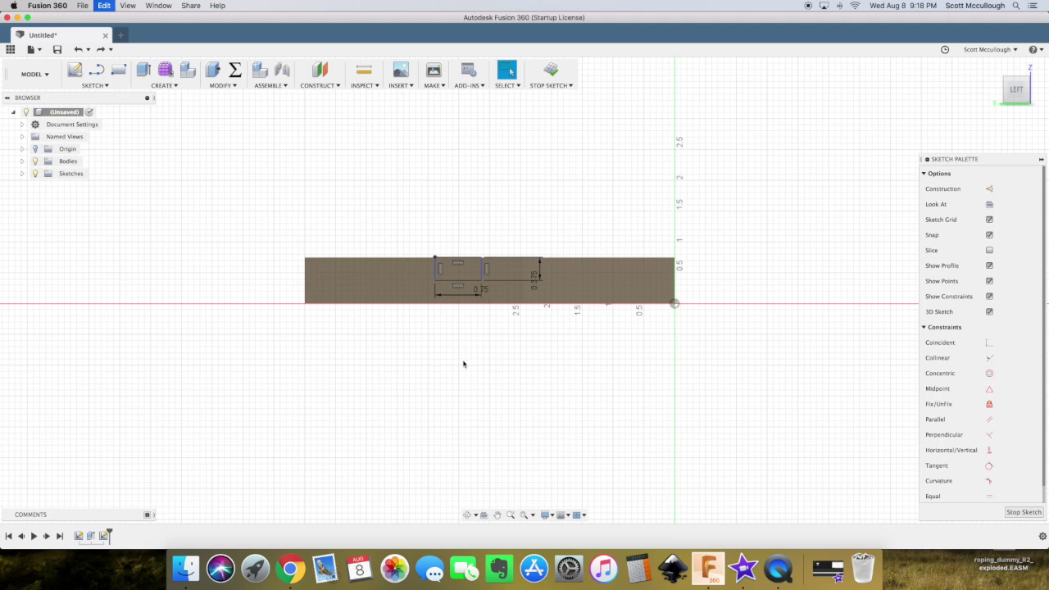
pyautogui.press('super+z')
pyautogui.press('super+z')
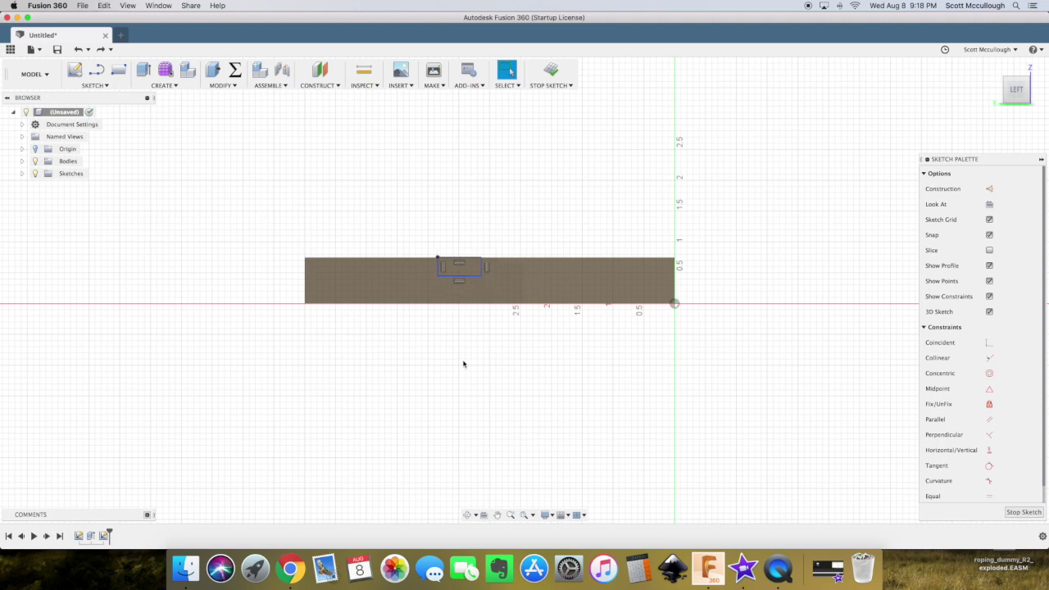
pyautogui.press('Delete')
# - Orbit to view the solid sheet in 3-D, finish the sketch and start a new one
pyautogui.click(467, 515)
pyautogui.moveTo(487, 330)
pyautogui.mouseDown()
pyautogui.moveTo(483, 351)
pyautogui.moveTo(492, 342)
pyautogui.moveTo(497, 361)
pyautogui.moveTo(525, 363)
pyautogui.moveTo(521, 373)
pyautogui.moveTo(527, 244)
pyautogui.mouseUp()
pyautogui.scroll(-10, 494, 403)
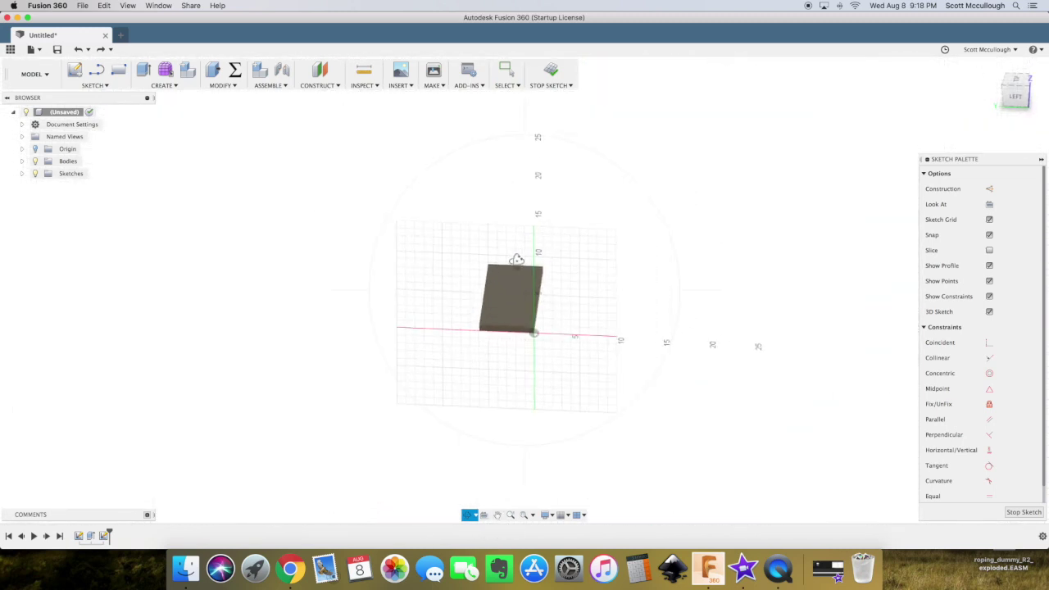
pyautogui.scroll(5, 516, 260)
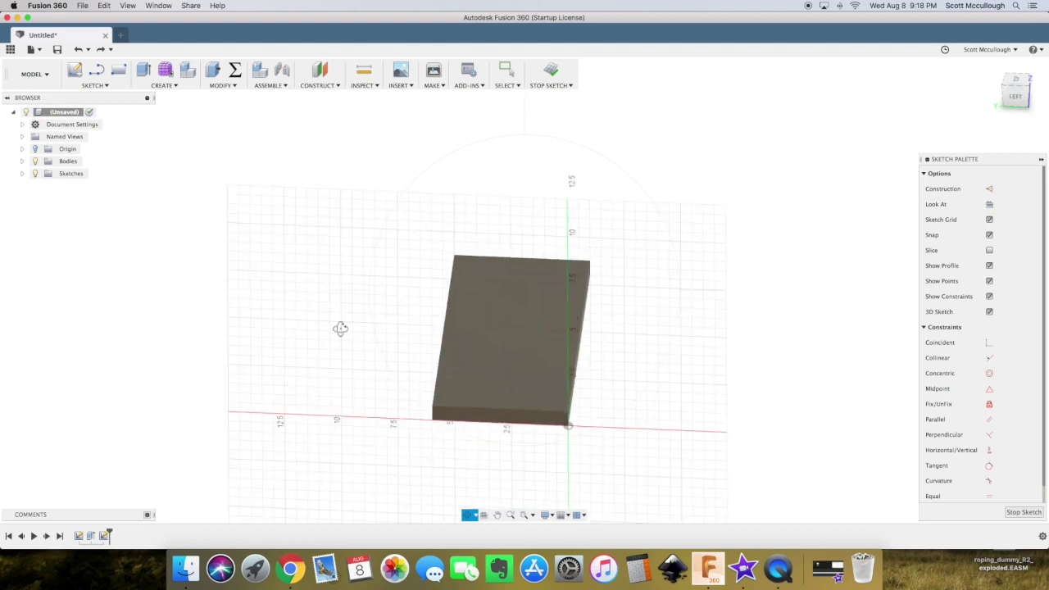
pyautogui.press('Escape')
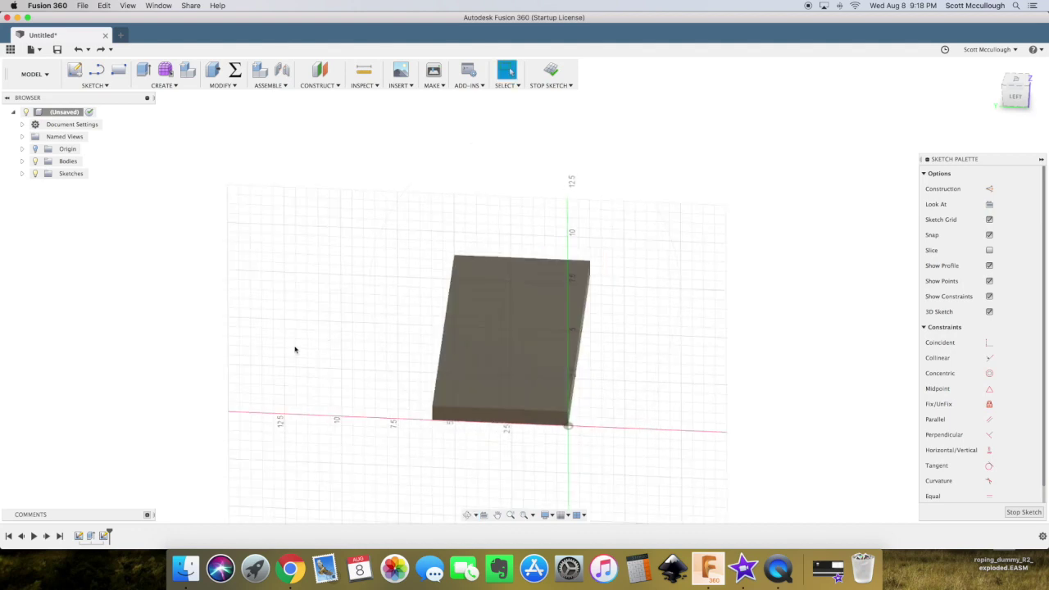
pyautogui.press('Escape')
pyautogui.click(74, 70)
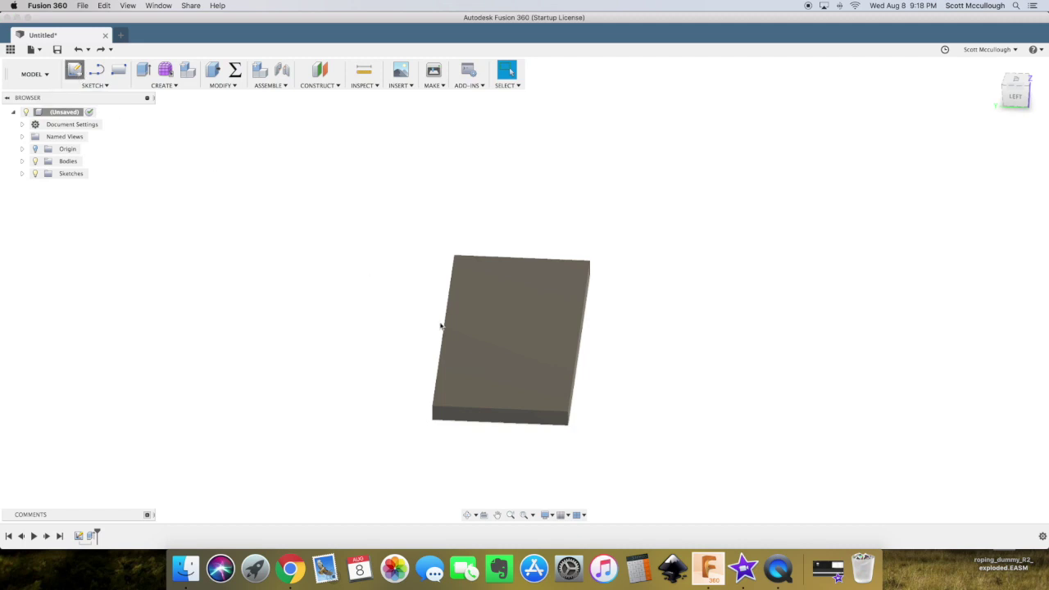
# - On the slab's top face, draw a thin rectangle spanning the full 12 in width
pyautogui.click(479, 356)
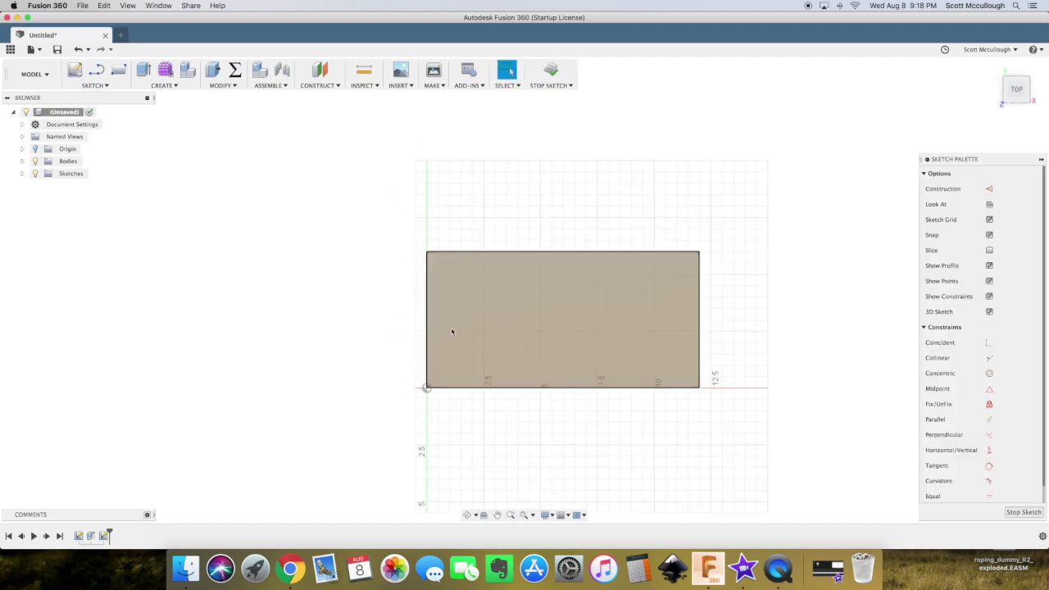
pyautogui.press('r')
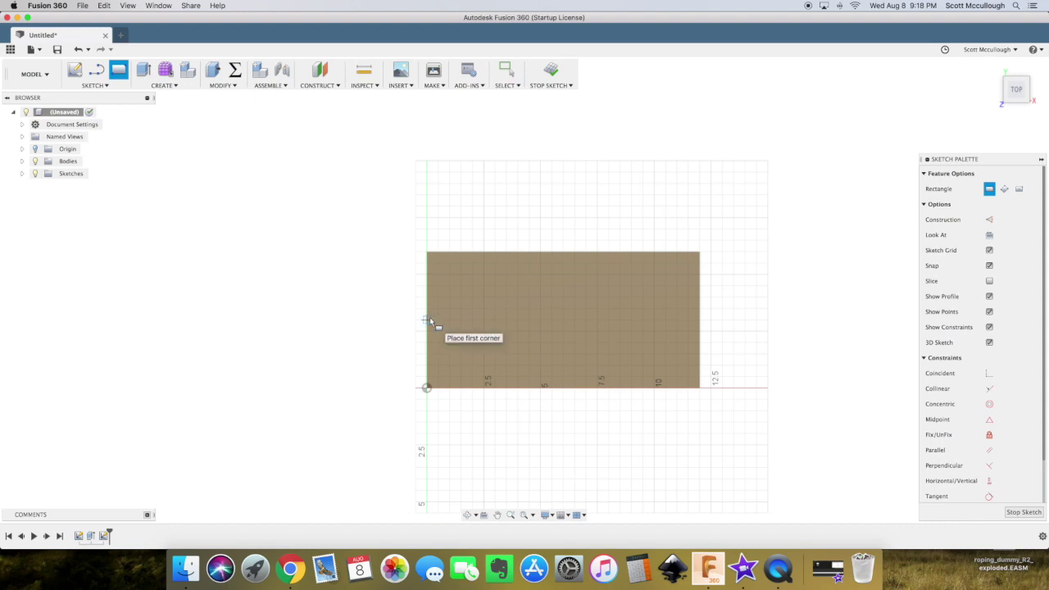
pyautogui.click(427, 317)
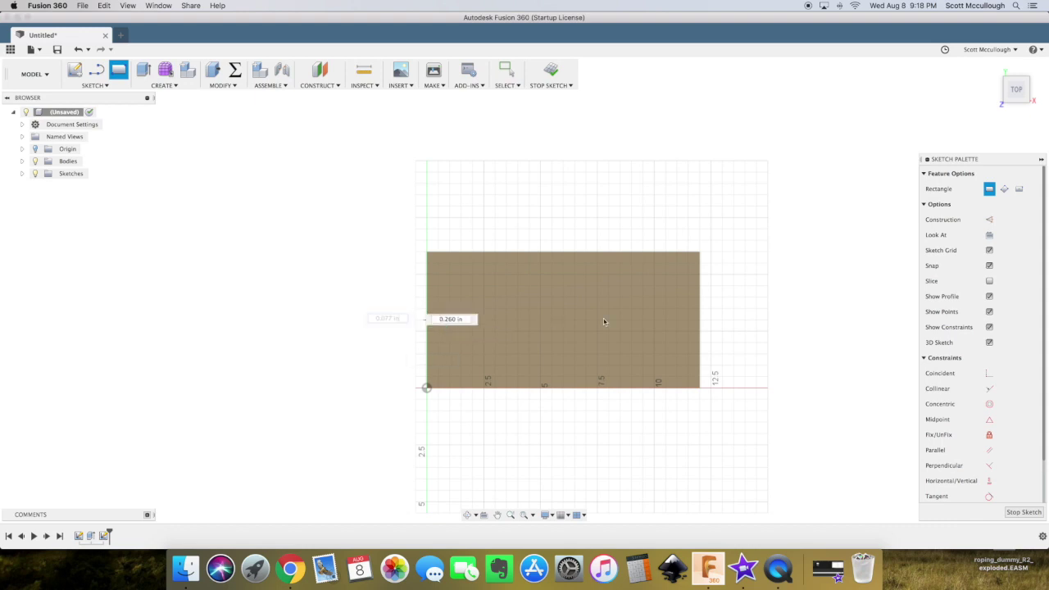
pyautogui.click(698, 332)
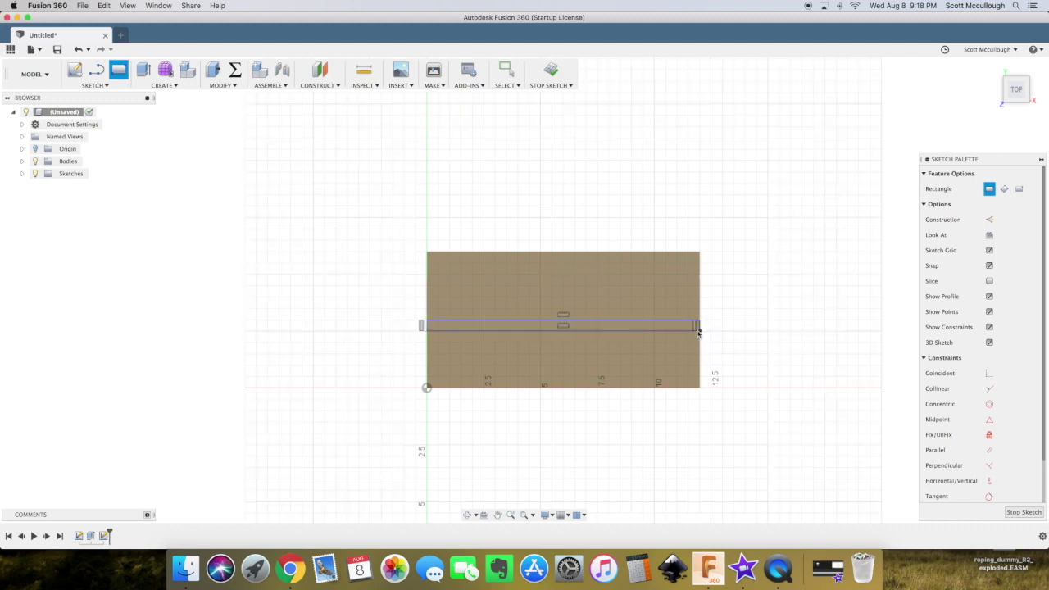
pyautogui.scroll(2, 629, 339)
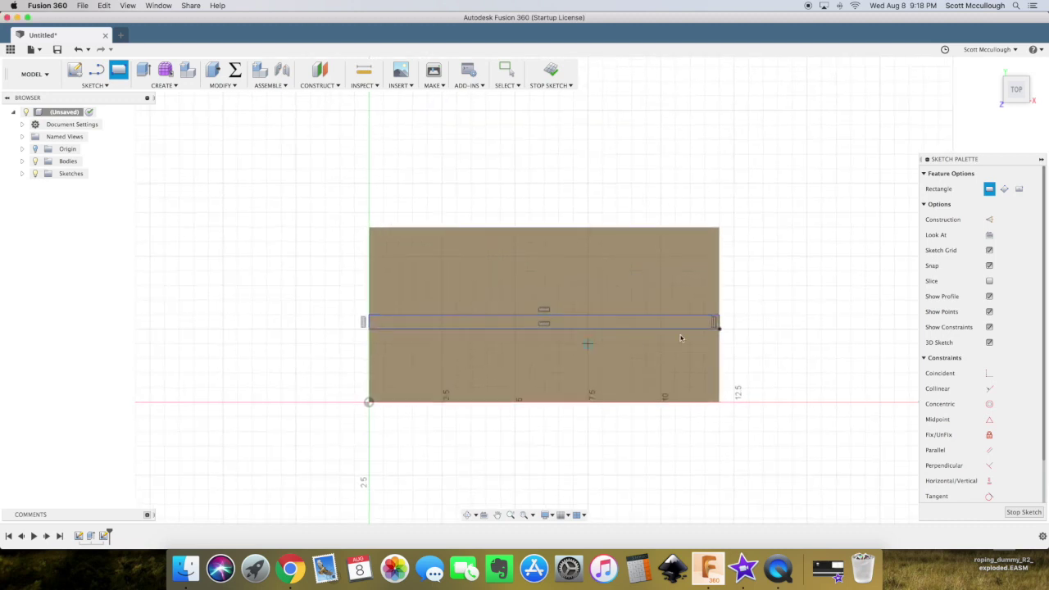
pyautogui.press('Escape')
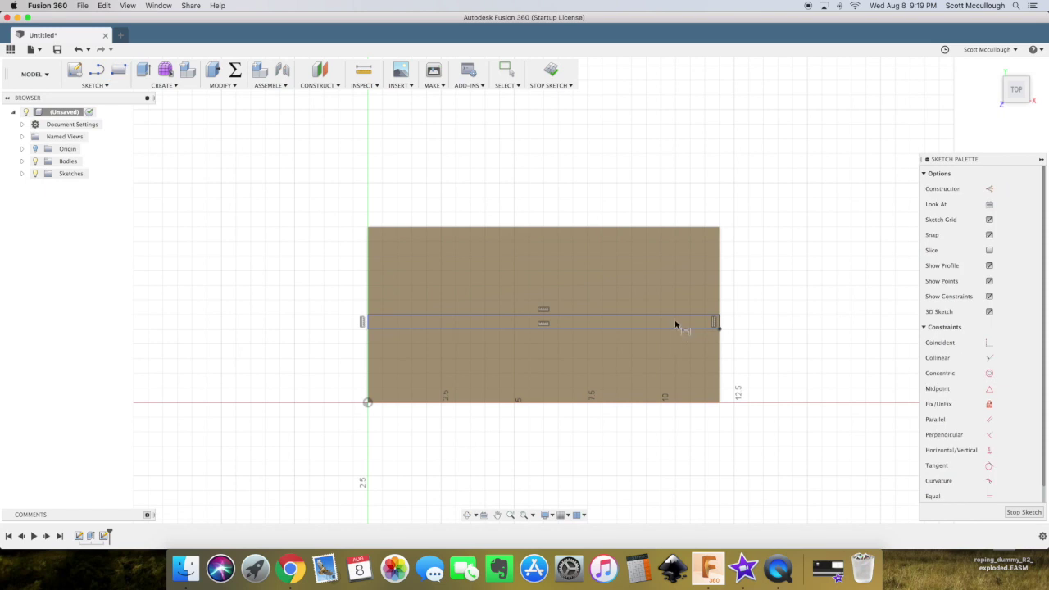
# - Dimension the strip 0.75 in tall and 3.00 in from the sheet's top edge
pyautogui.click(677, 319)
pyautogui.click(677, 328)
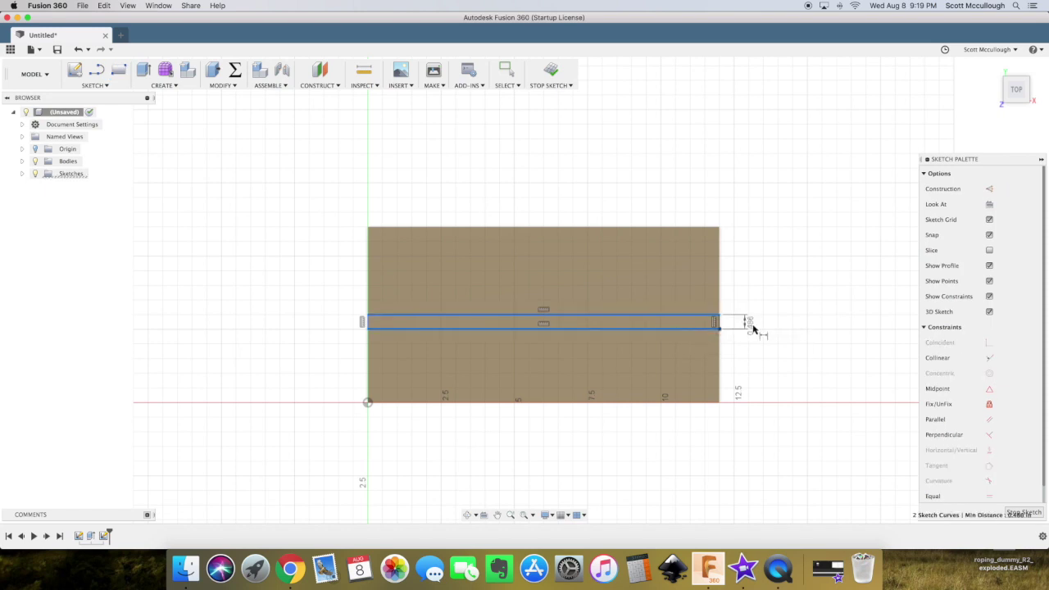
pyautogui.click(770, 328)
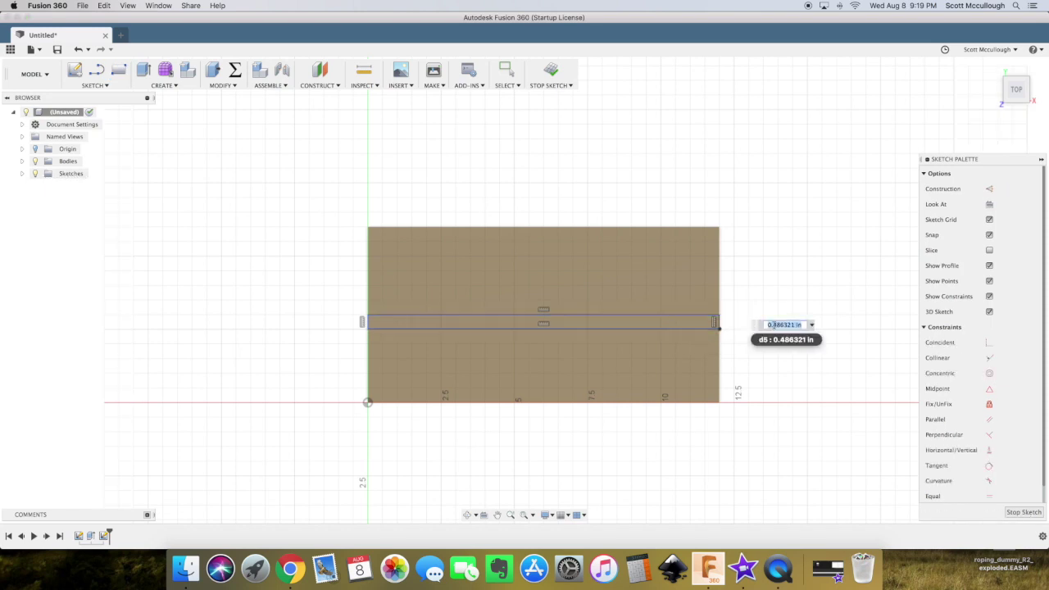
pyautogui.write('.75')
pyautogui.press('Return')
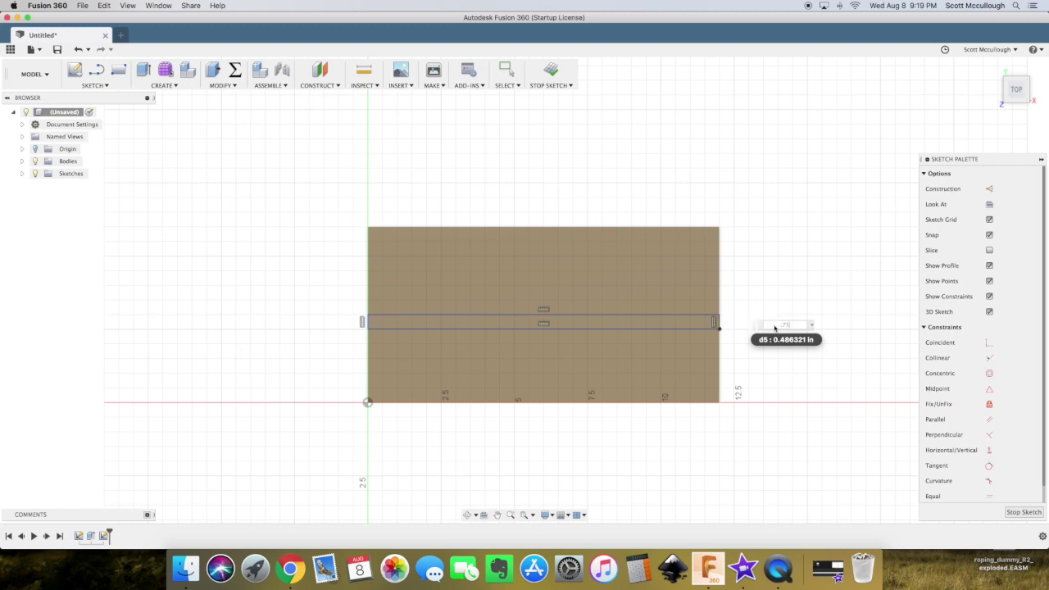
pyautogui.click(691, 316)
pyautogui.click(687, 227)
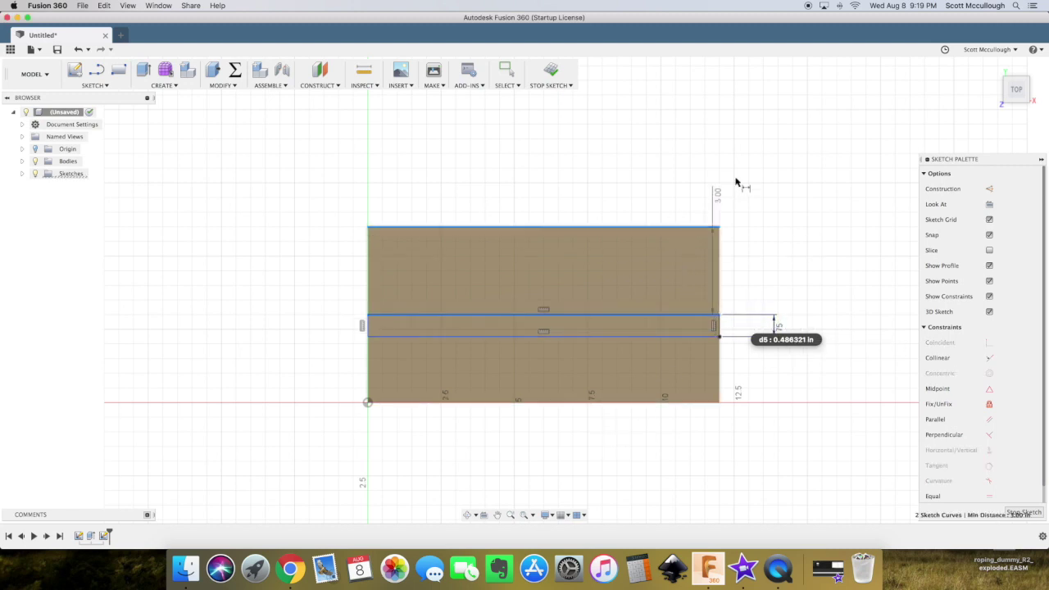
pyautogui.click(794, 187)
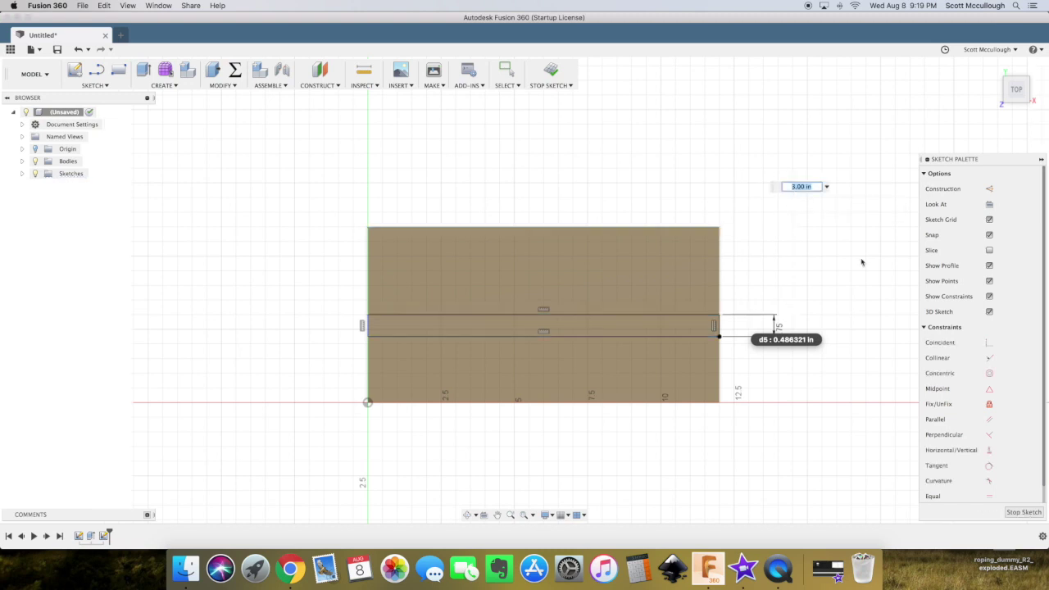
pyautogui.press('Return')
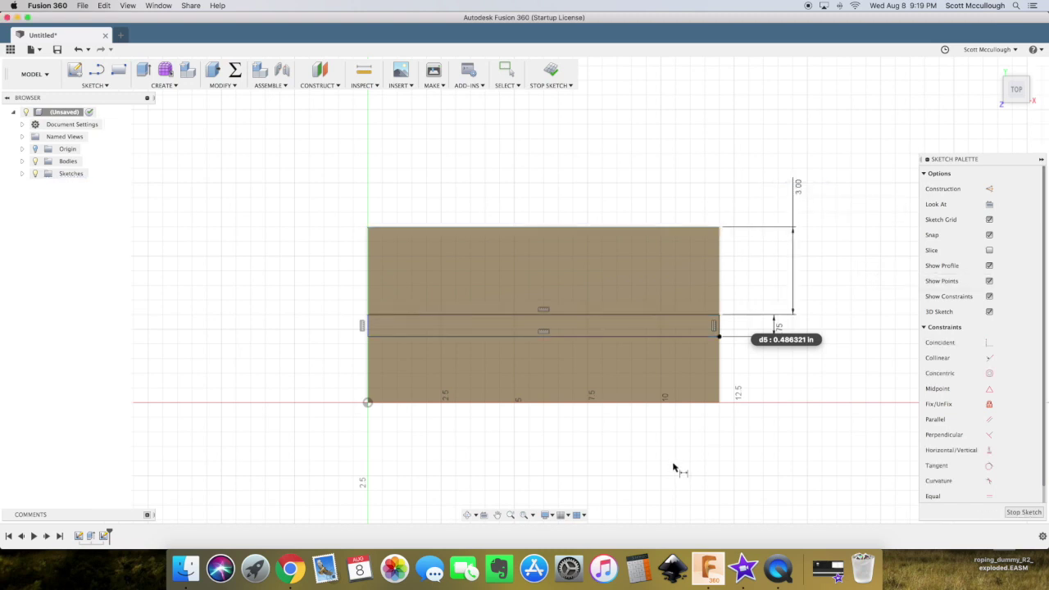
pyautogui.press('e')
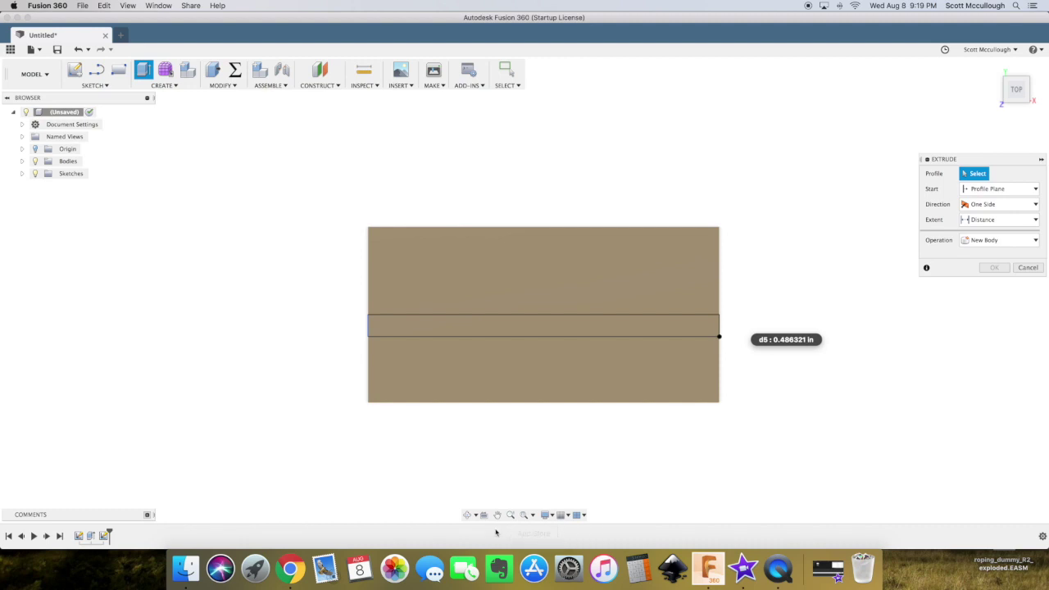
# - Extrude-cut the thin 0.75 in strip rectangle 0.375 in deep into the slab's top face
pyautogui.click(468, 516)
pyautogui.moveTo(505, 426); pyautogui.dragTo(520, 368)
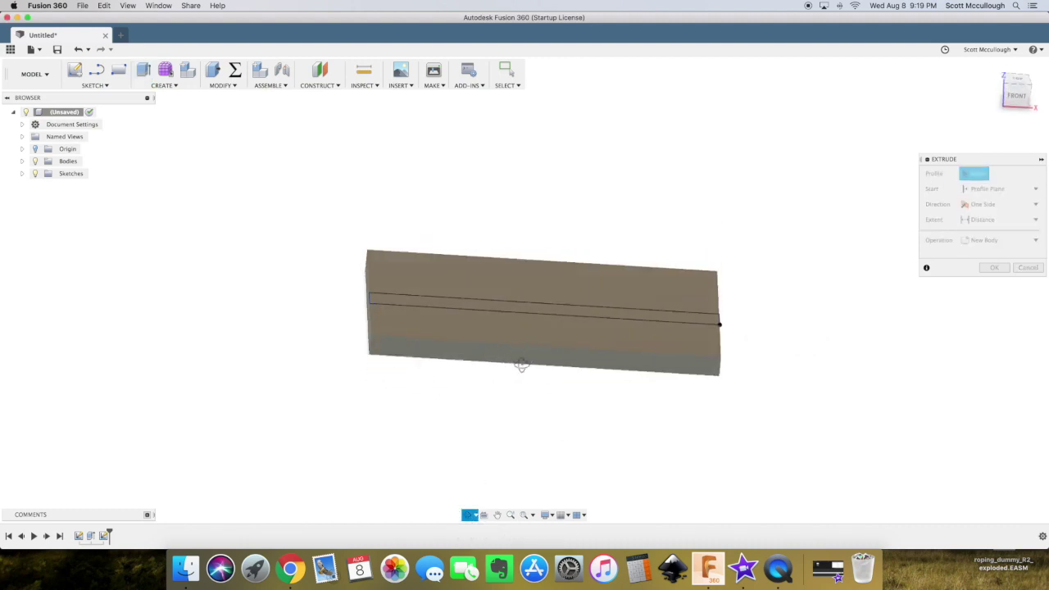
pyautogui.press('Escape')
pyautogui.click(1023, 240)
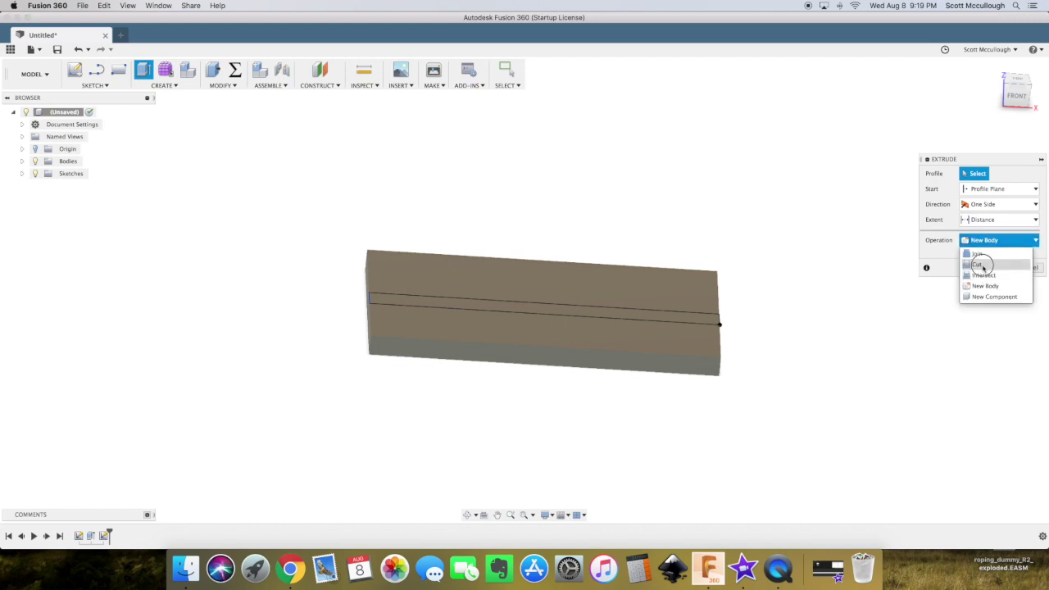
pyautogui.click(975, 262)
pyautogui.click(561, 311)
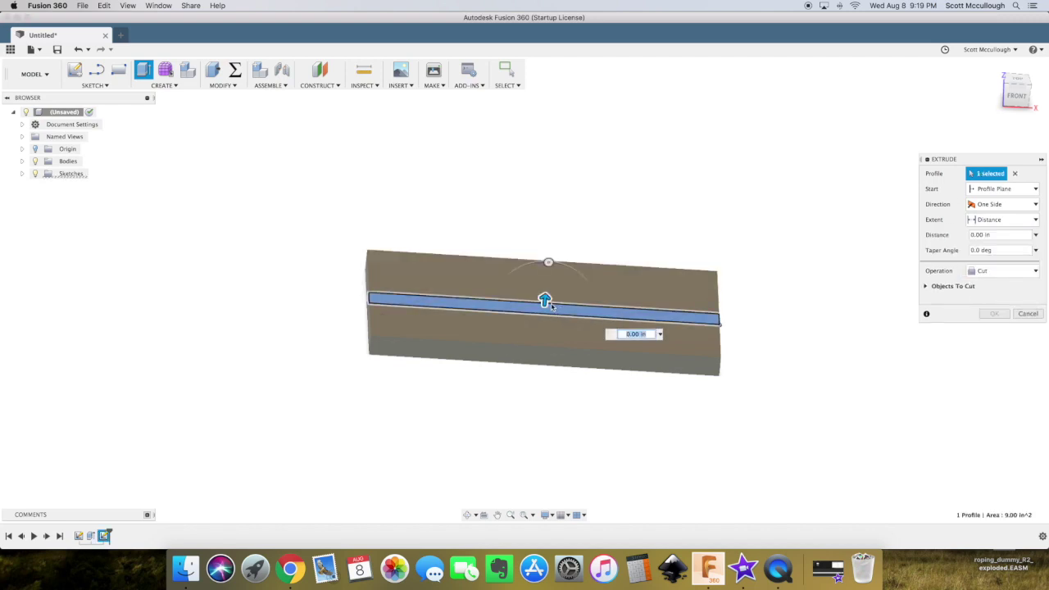
pyautogui.moveTo(545, 300); pyautogui.dragTo(545, 304)
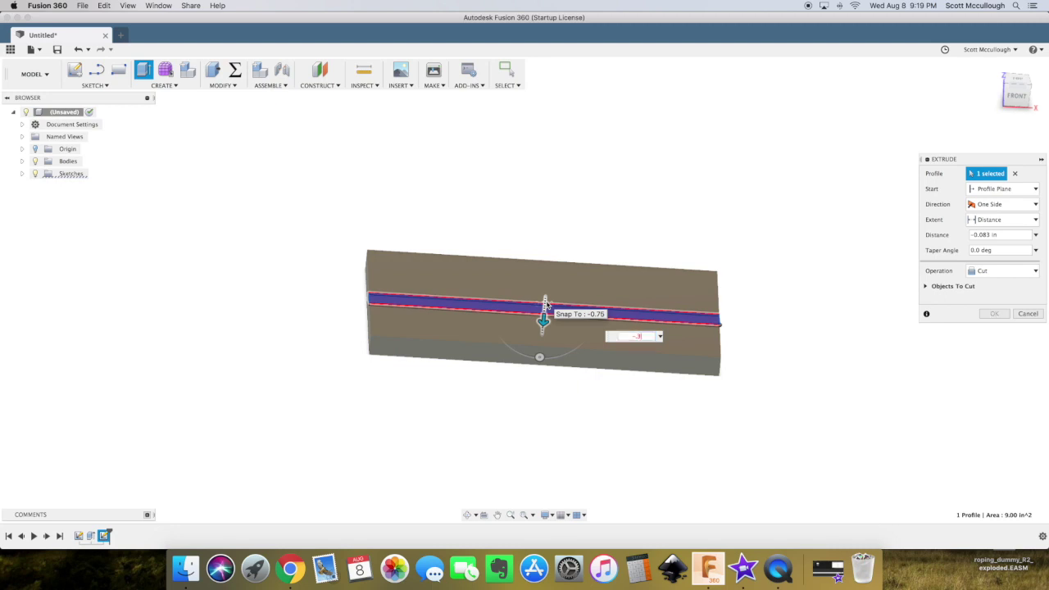
pyautogui.write('75')
pyautogui.press('Return')
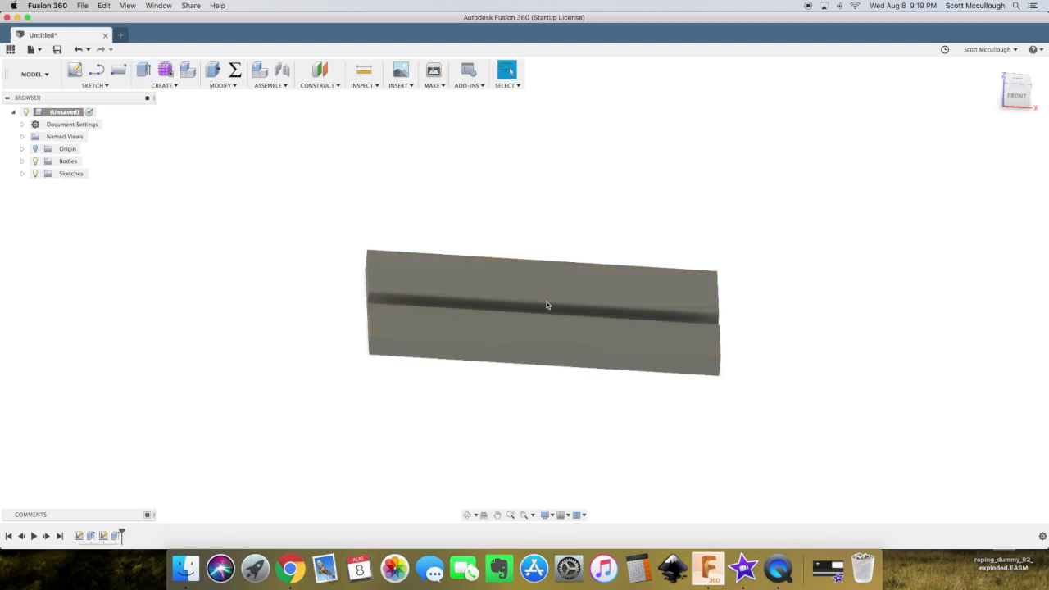
pyautogui.click(467, 515)
# - Orbit the sheet into an isometric view showing the dado channel across its top
pyautogui.moveTo(429, 398); pyautogui.dragTo(529, 369)
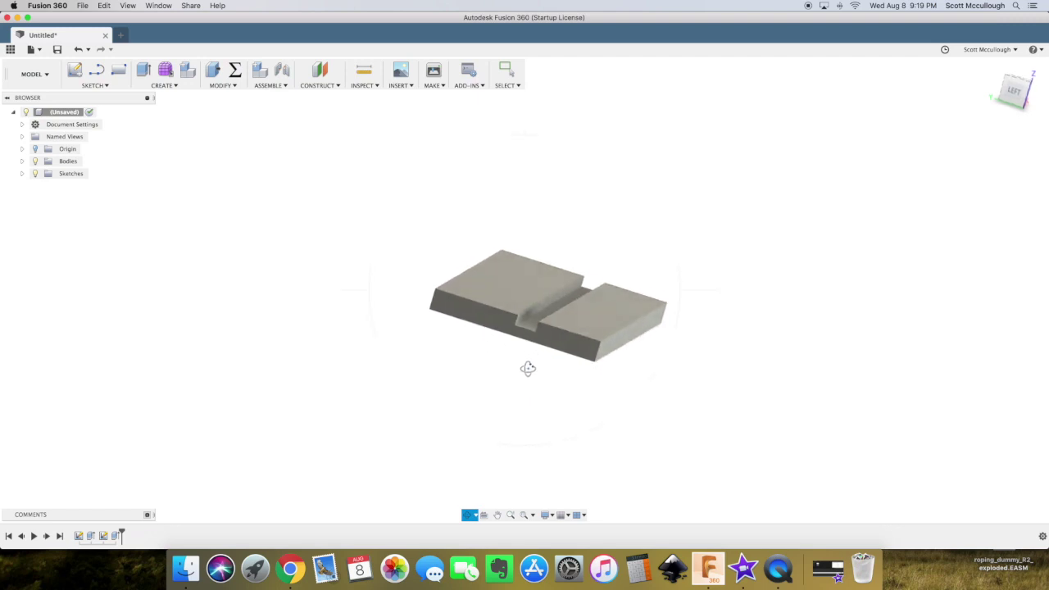